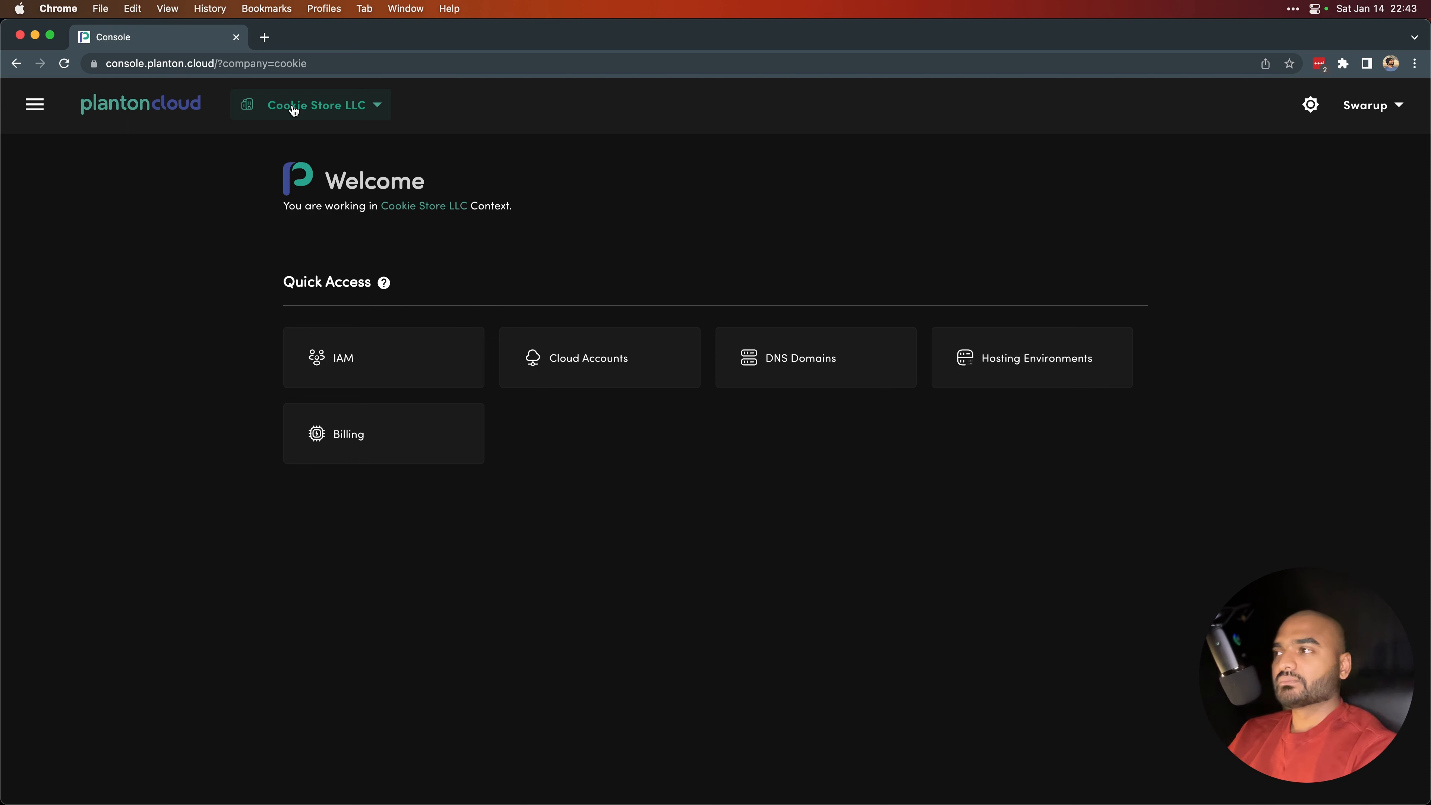
# - Start creating a new product, keeping cookie as its parent company
pyautogui.click(294, 110)
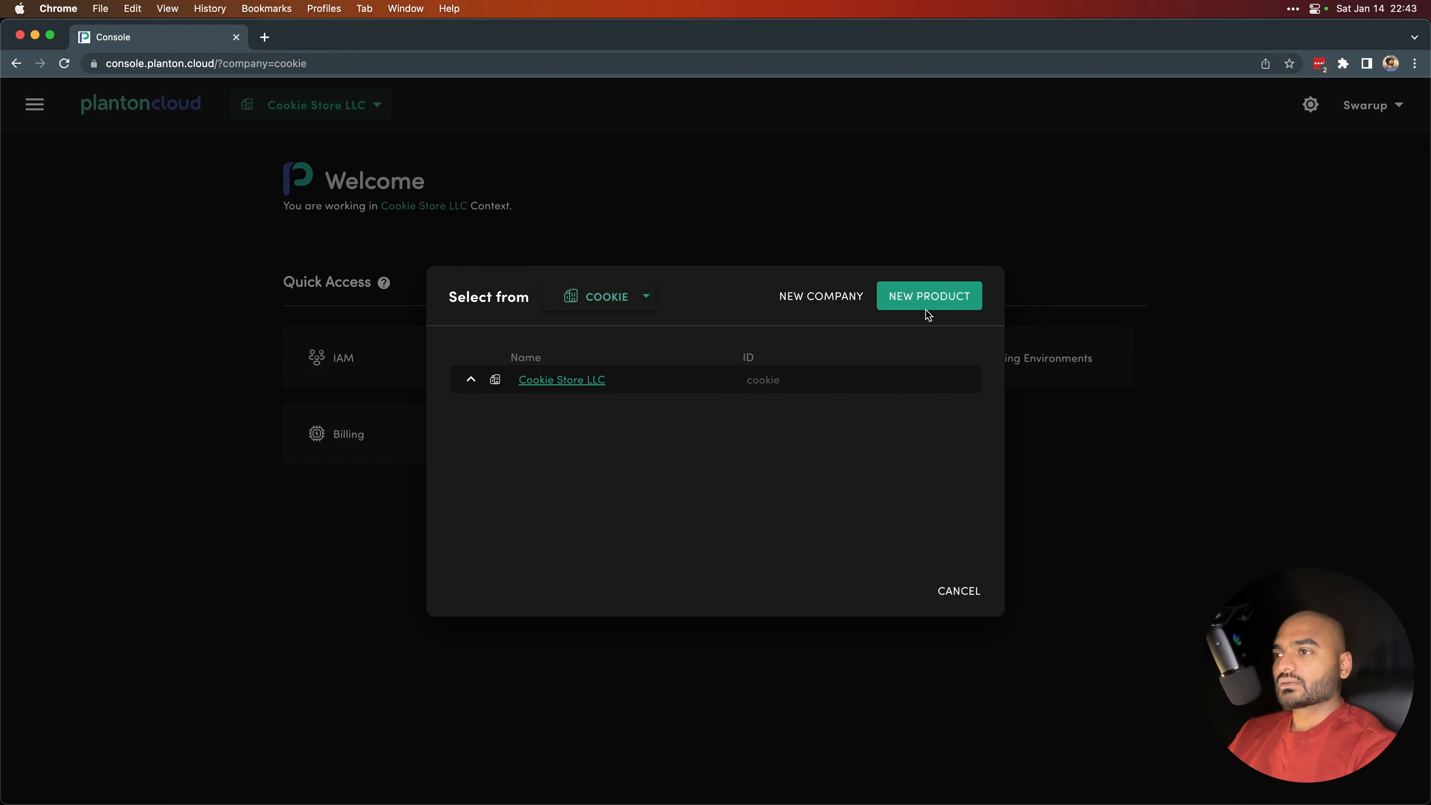
pyautogui.click(899, 296)
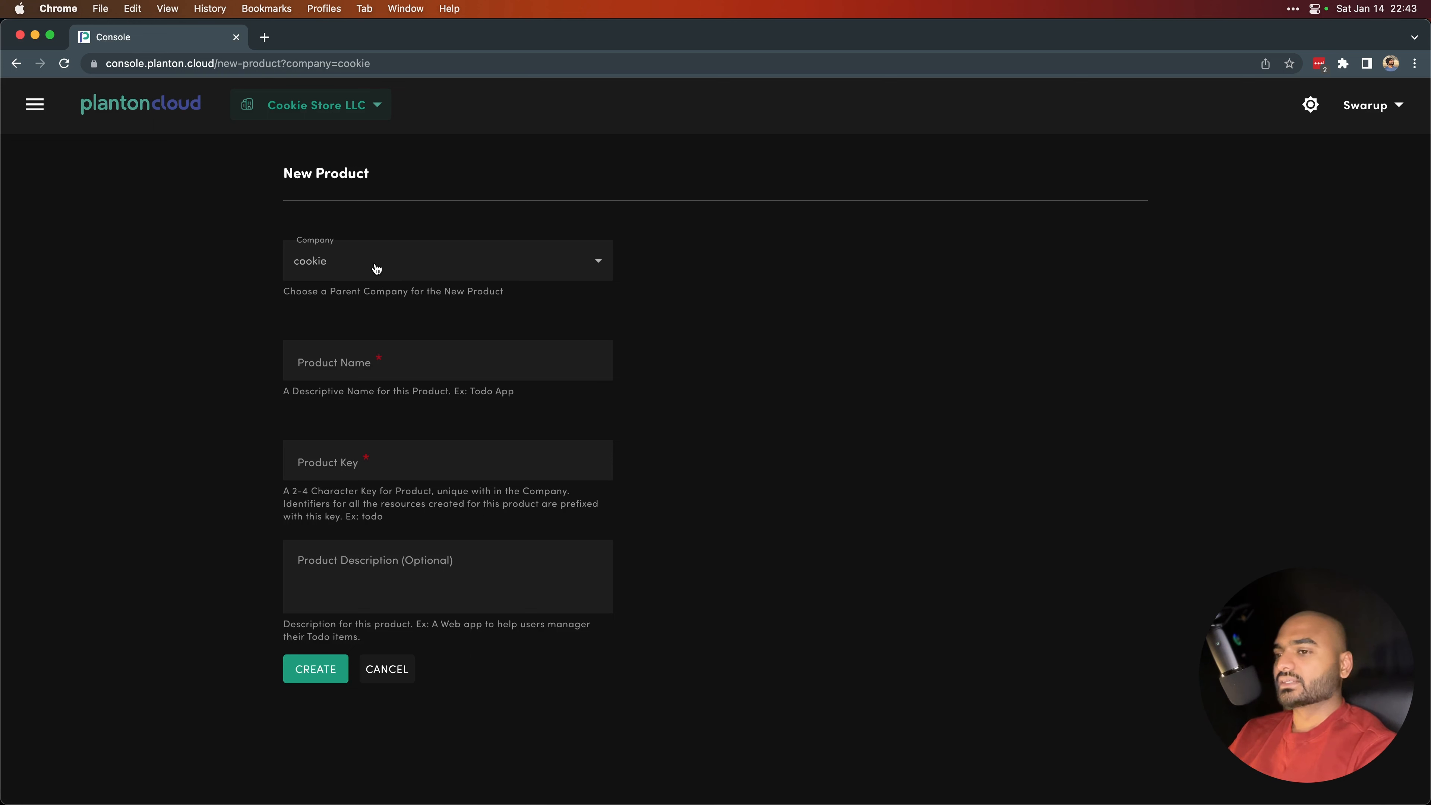
pyautogui.click(362, 264)
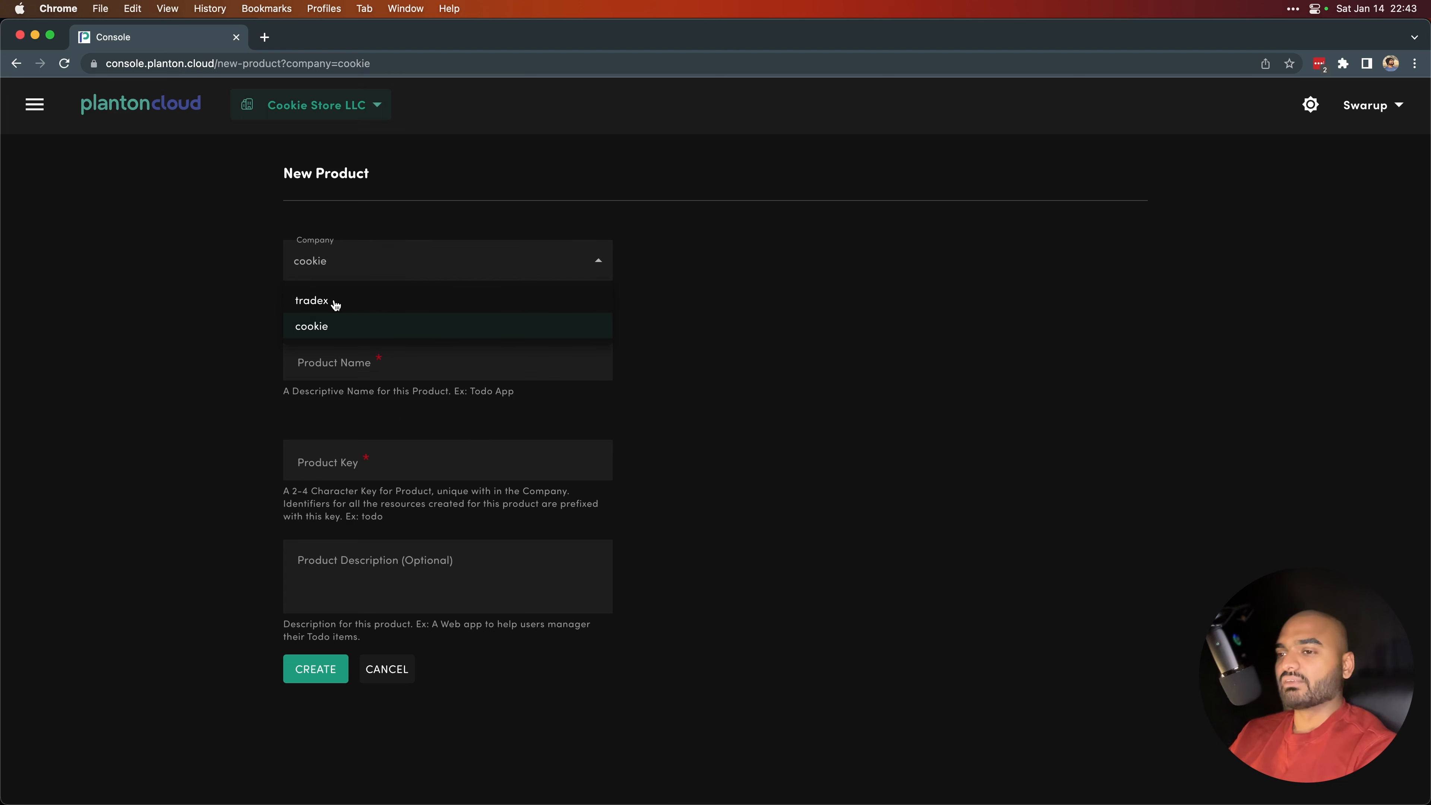
pyautogui.click(637, 299)
# - Set the product name to "Web Shop"
pyautogui.click(385, 363)
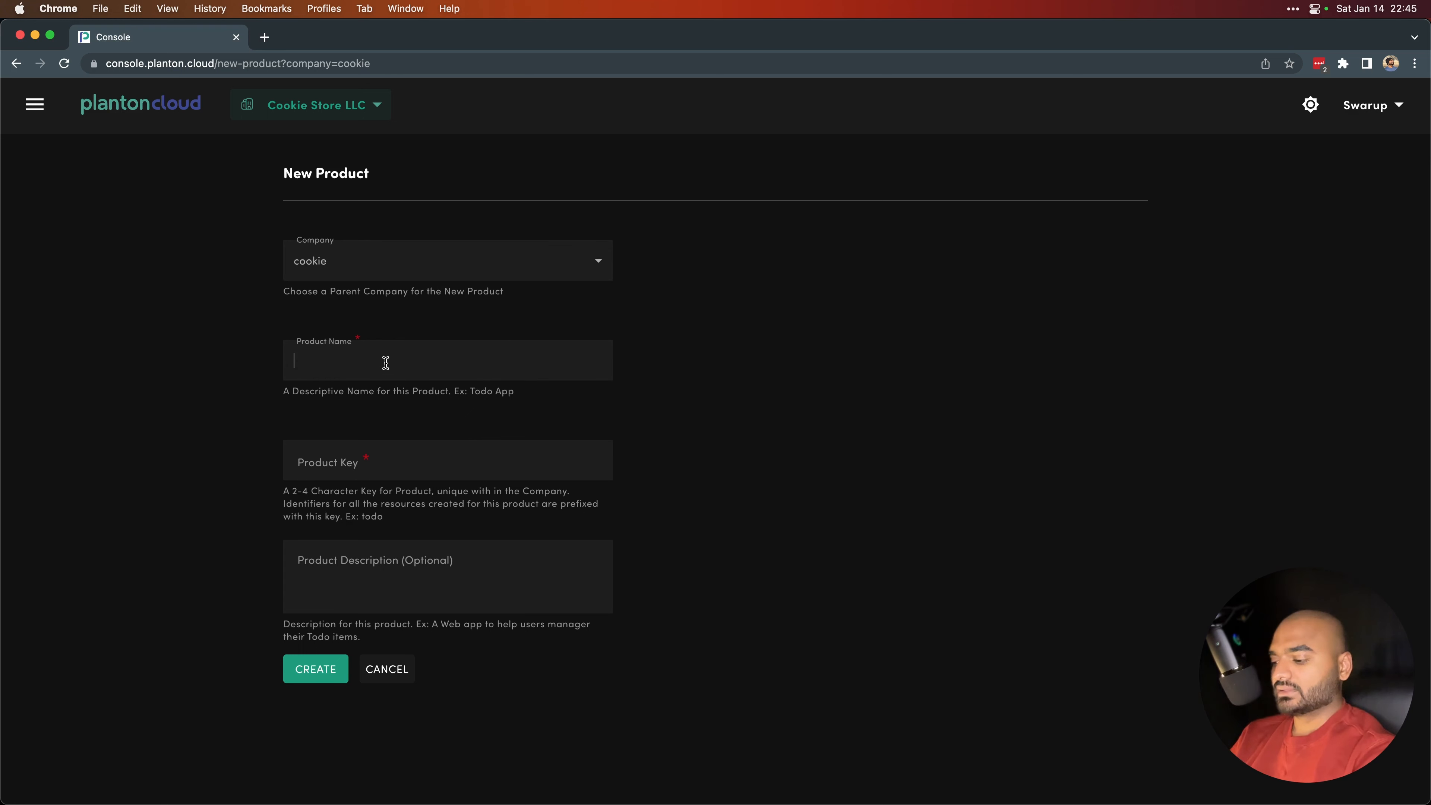
pyautogui.write('W')
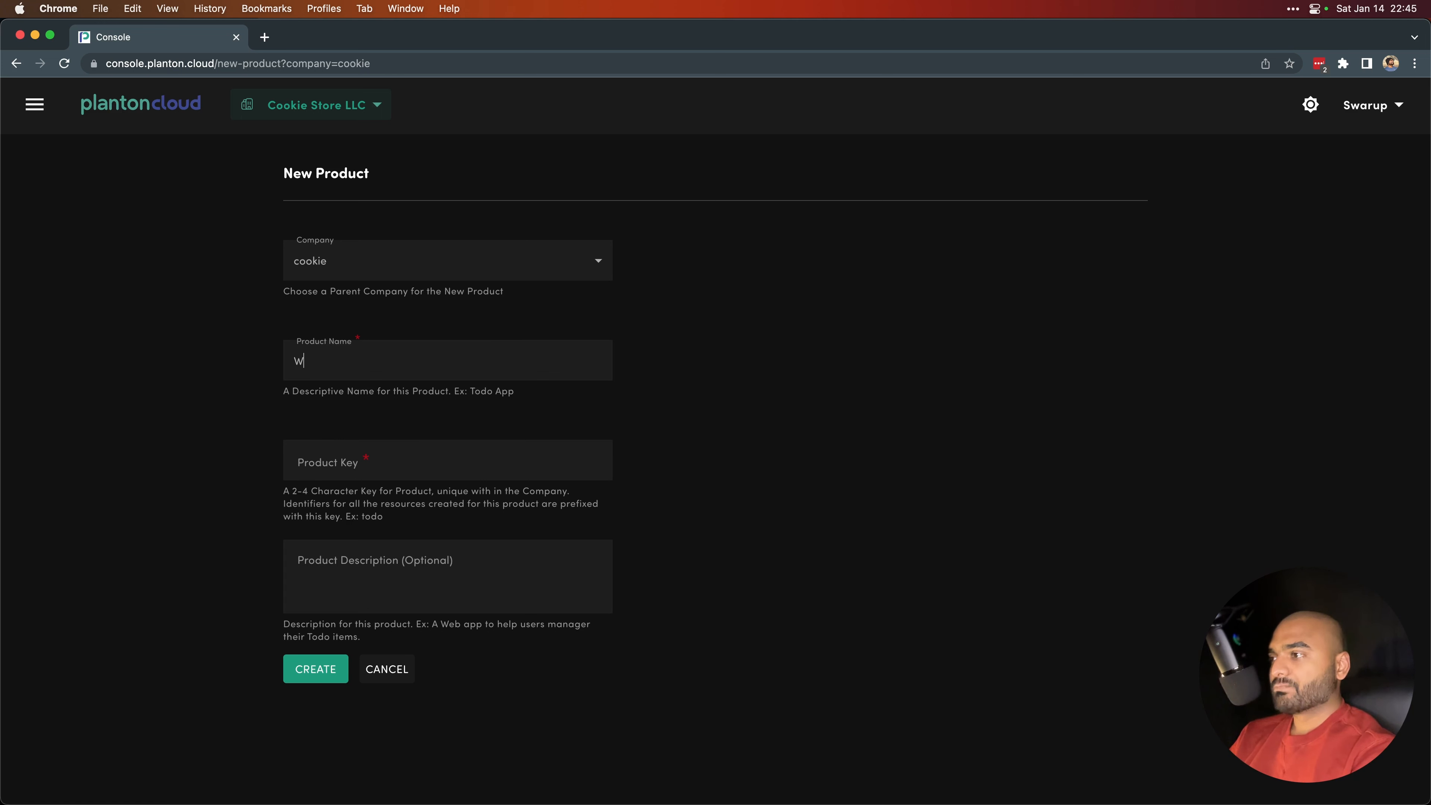
pyautogui.write('eb ')
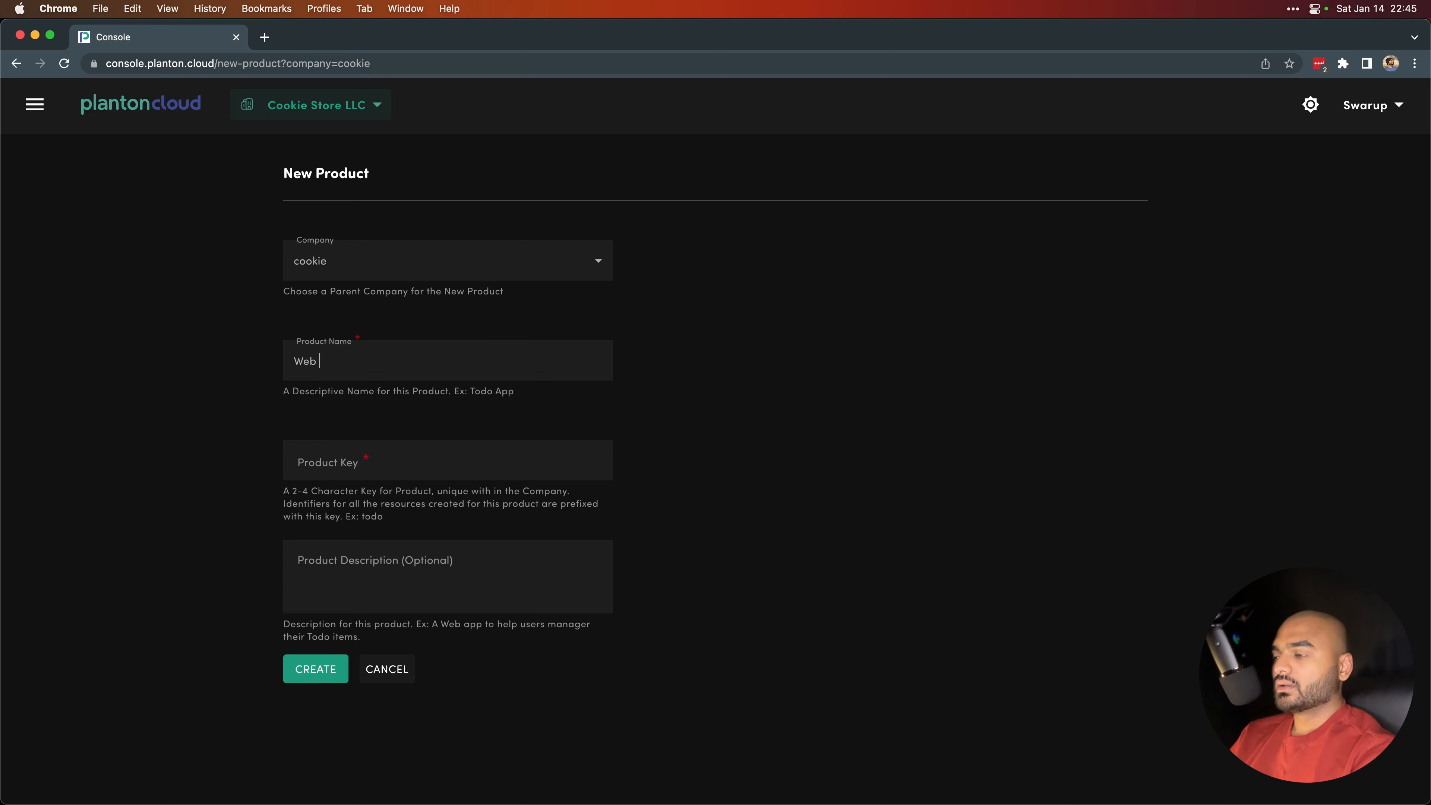
pyautogui.write('Shop')
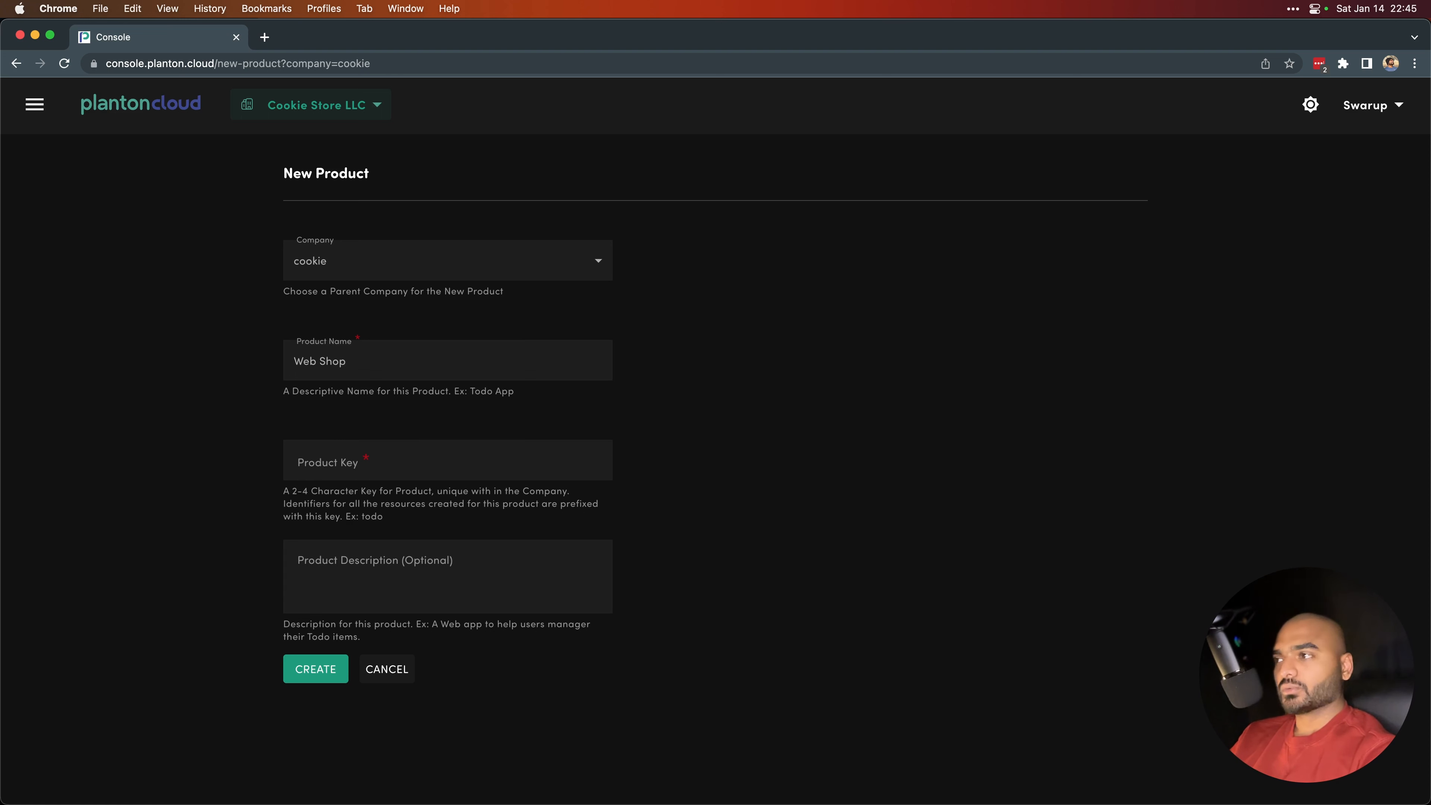
pyautogui.click(370, 467)
pyautogui.moveTo(353, 359); pyautogui.dragTo(294, 361)
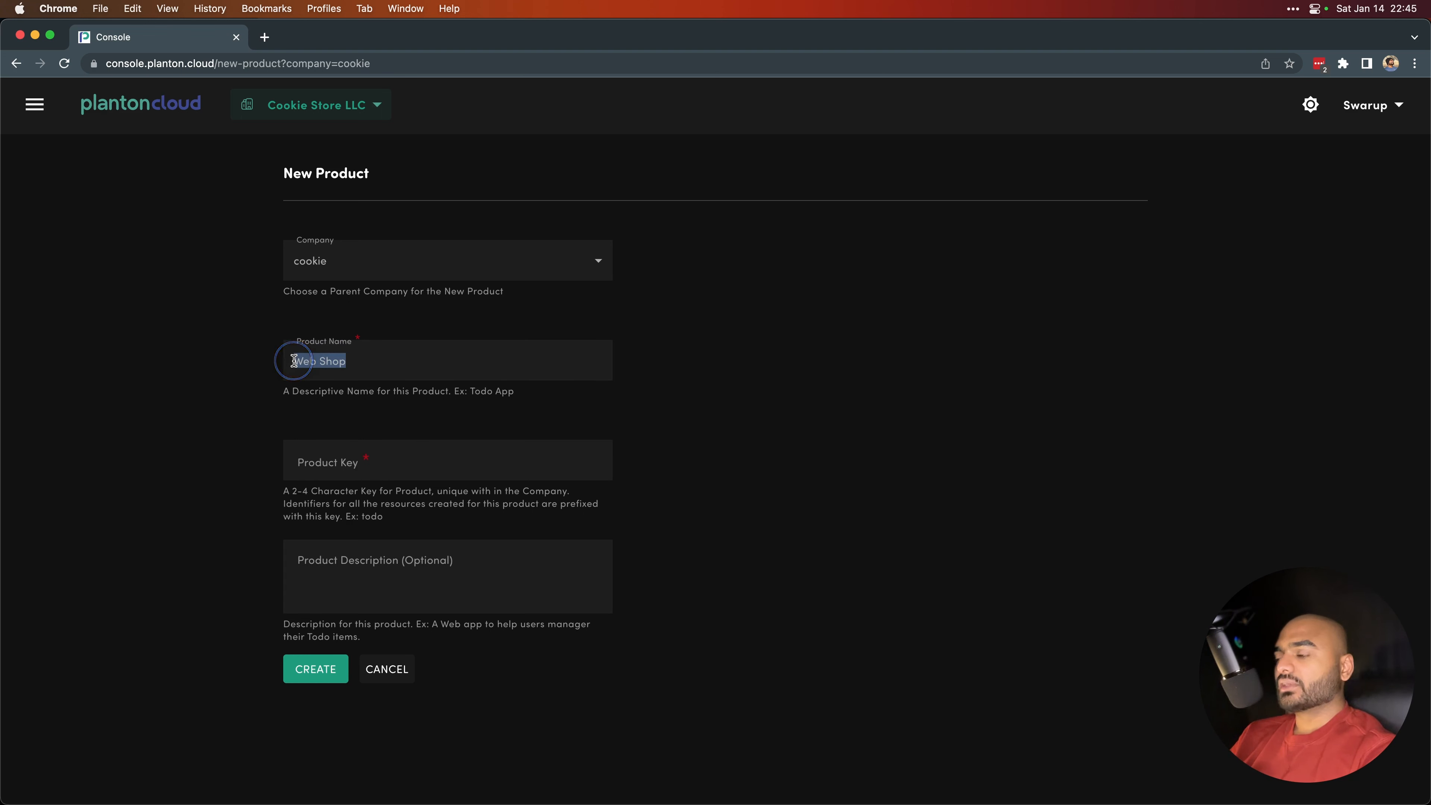
pyautogui.click(317, 107)
pyautogui.click(317, 106)
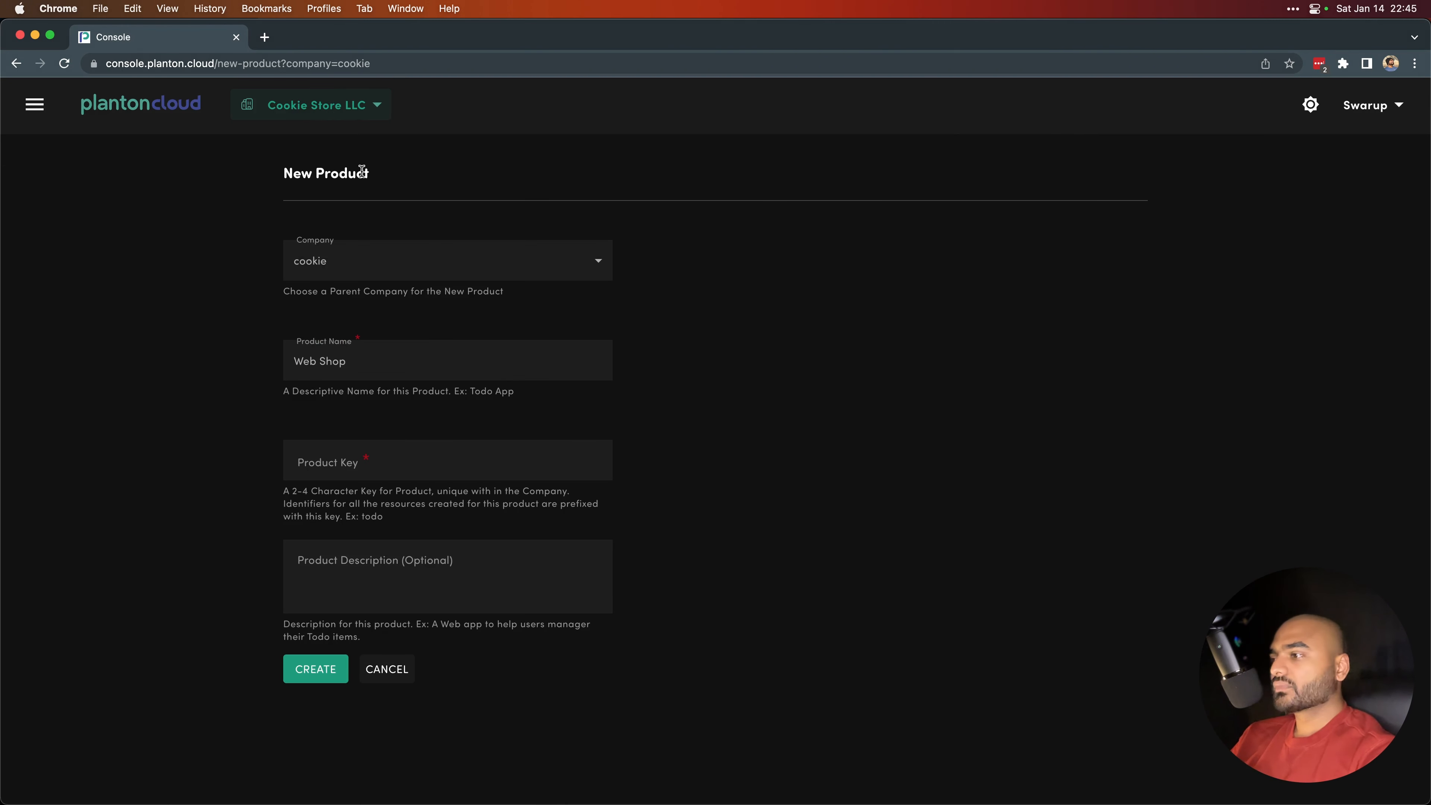
# - Set the new product's key to "shop"
pyautogui.click(324, 463)
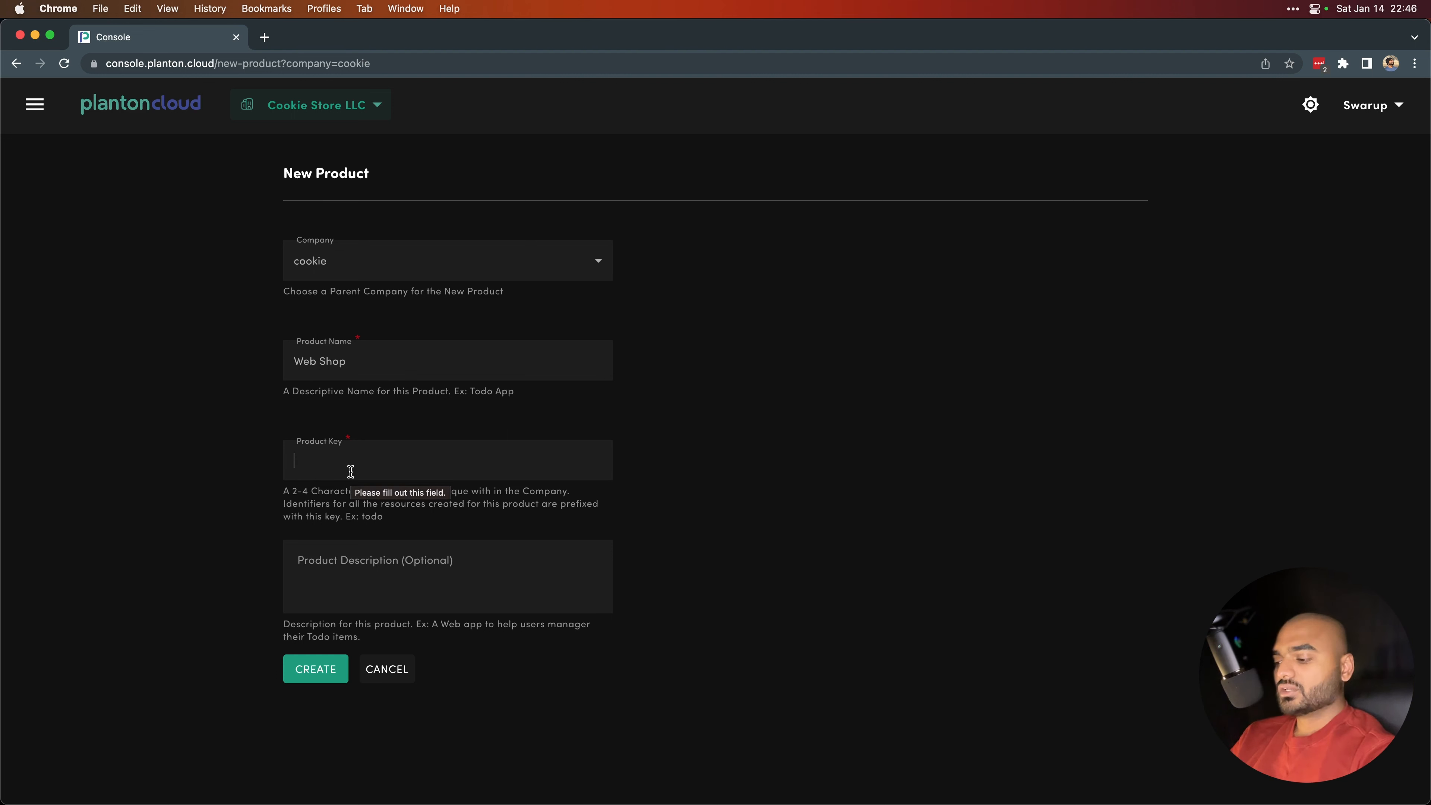
pyautogui.write('web')
pyautogui.press('BackSpace')
pyautogui.press('BackSpace')
pyautogui.press('BackSpace')
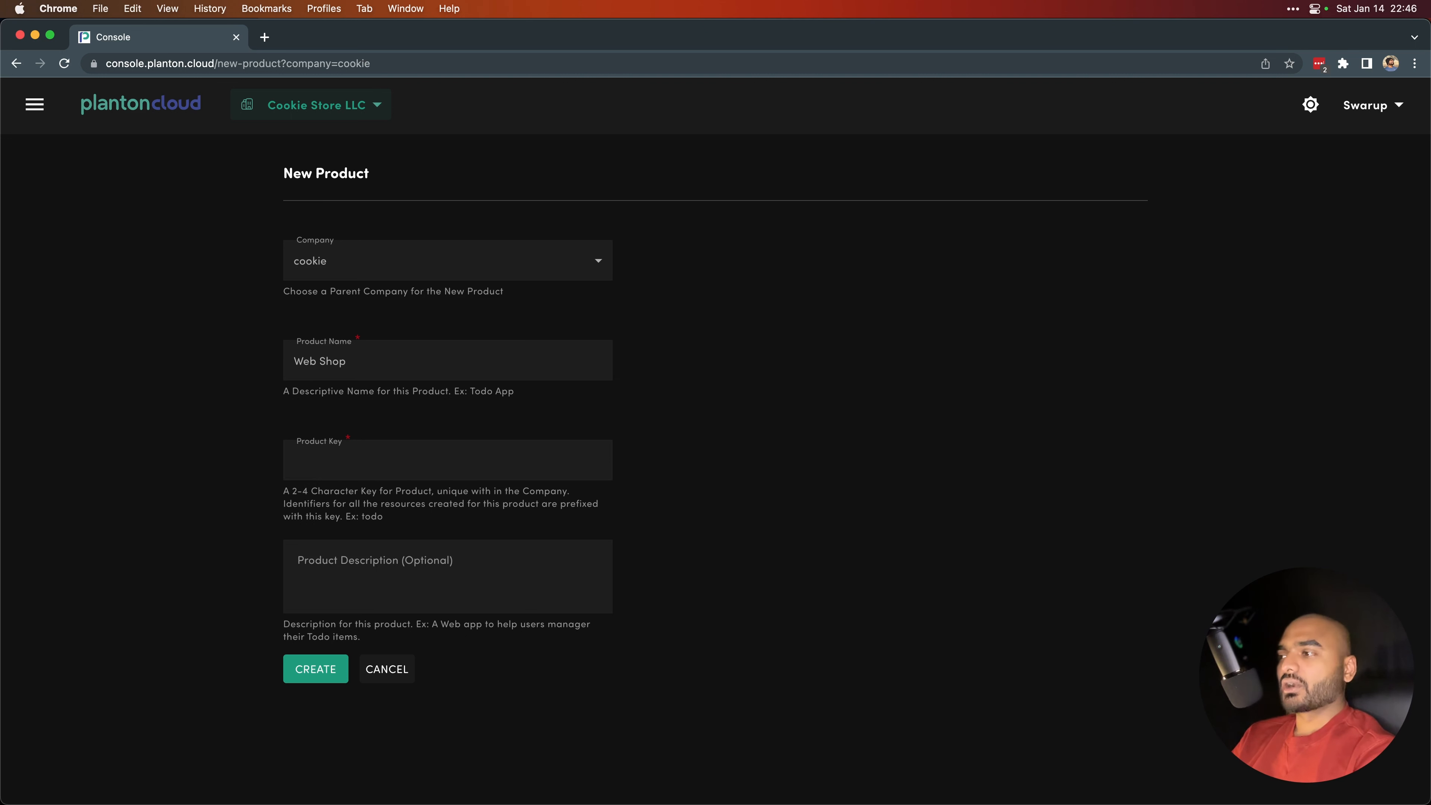
pyautogui.write('shop')
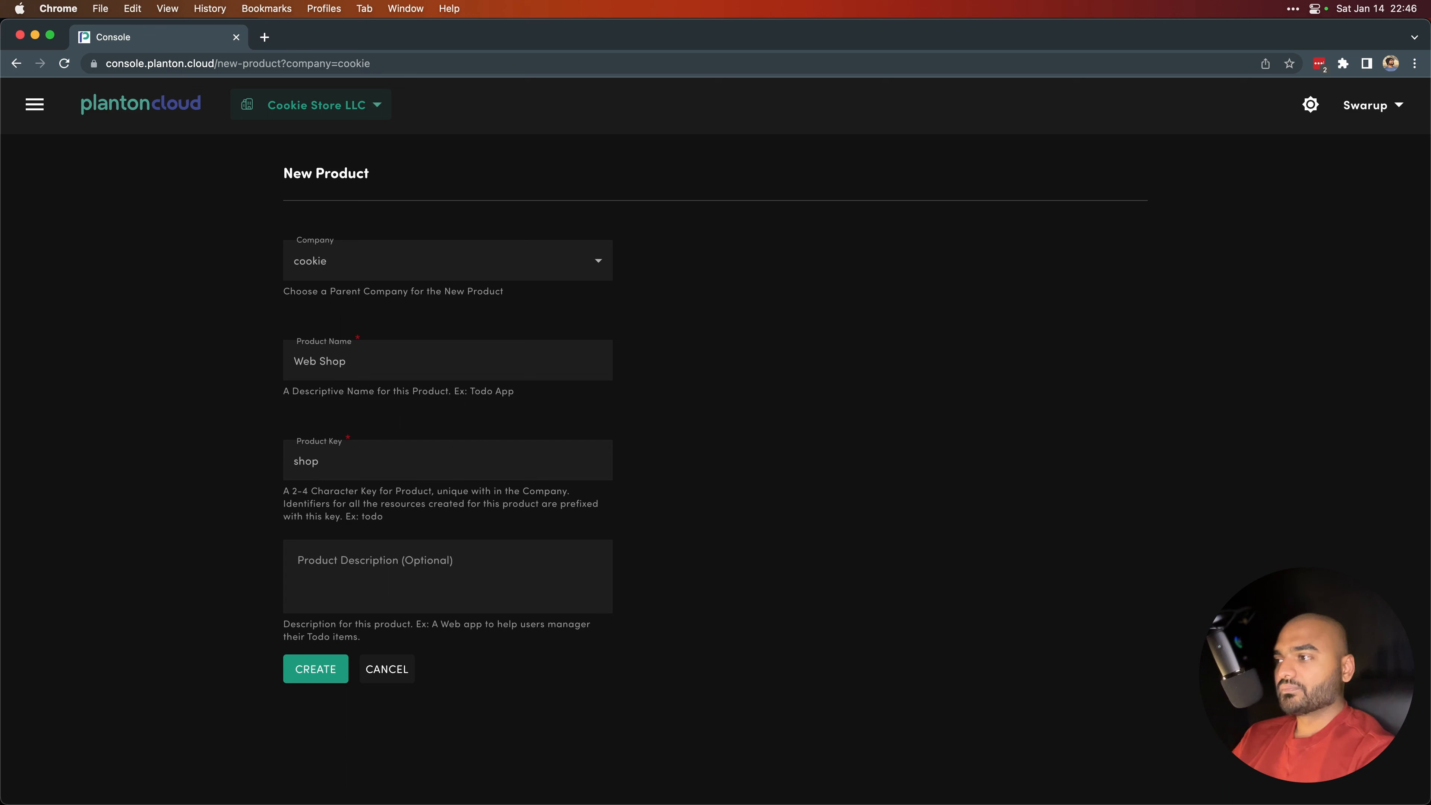
pyautogui.moveTo(332, 461); pyautogui.dragTo(294, 458)
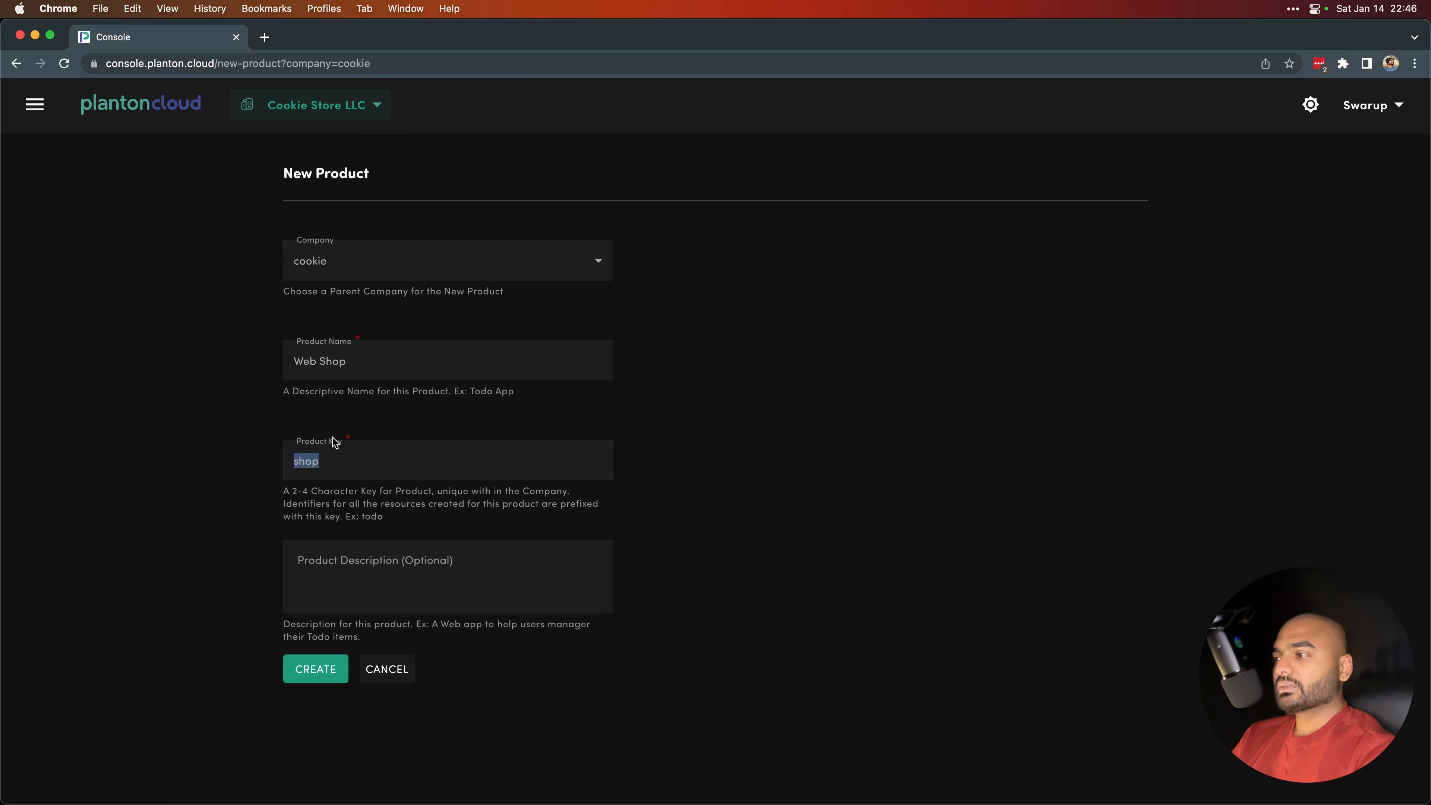
pyautogui.doubleClick(309, 462)
pyautogui.click(348, 560)
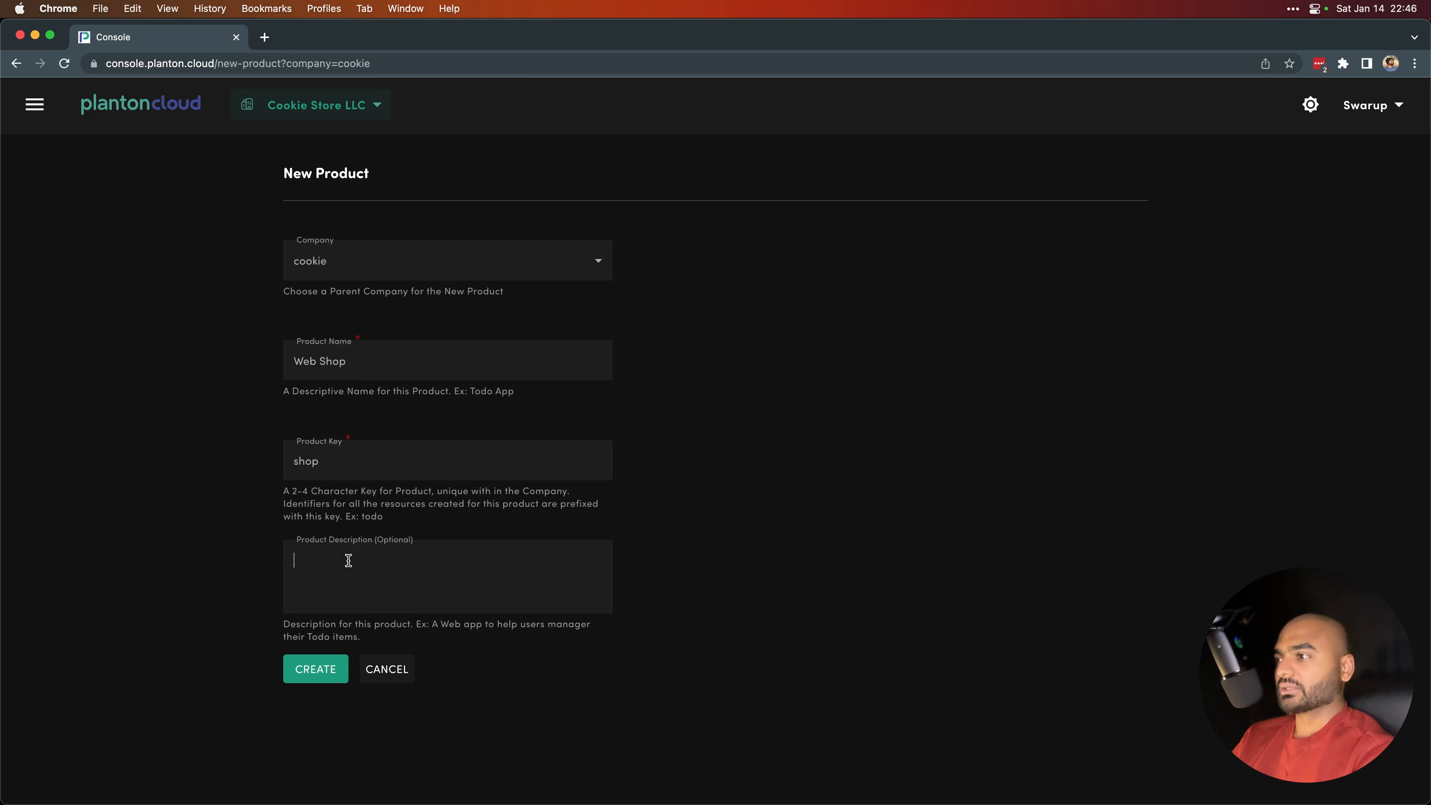
pyautogui.write('cookie-')
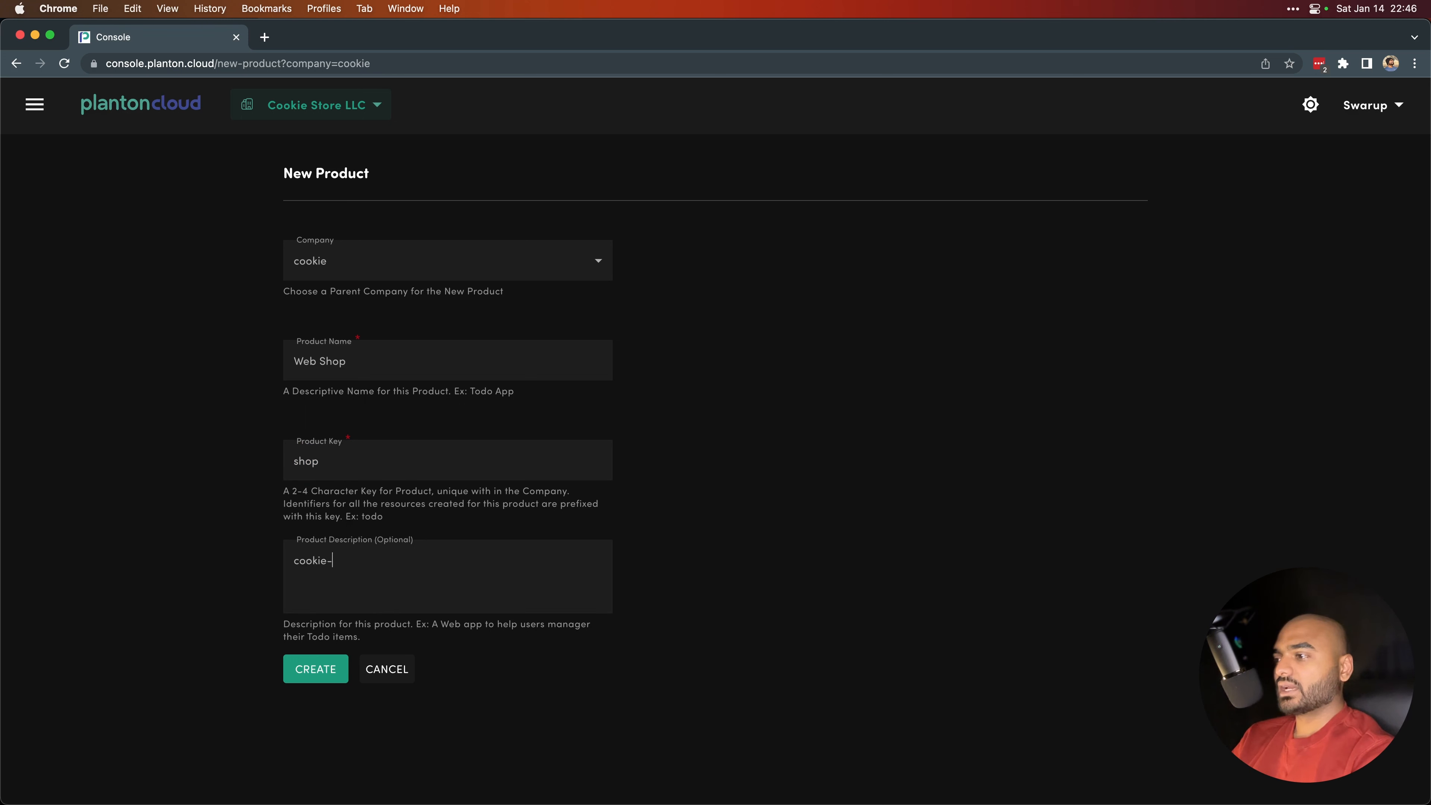
pyautogui.write('shop')
pyautogui.press('BackSpace')
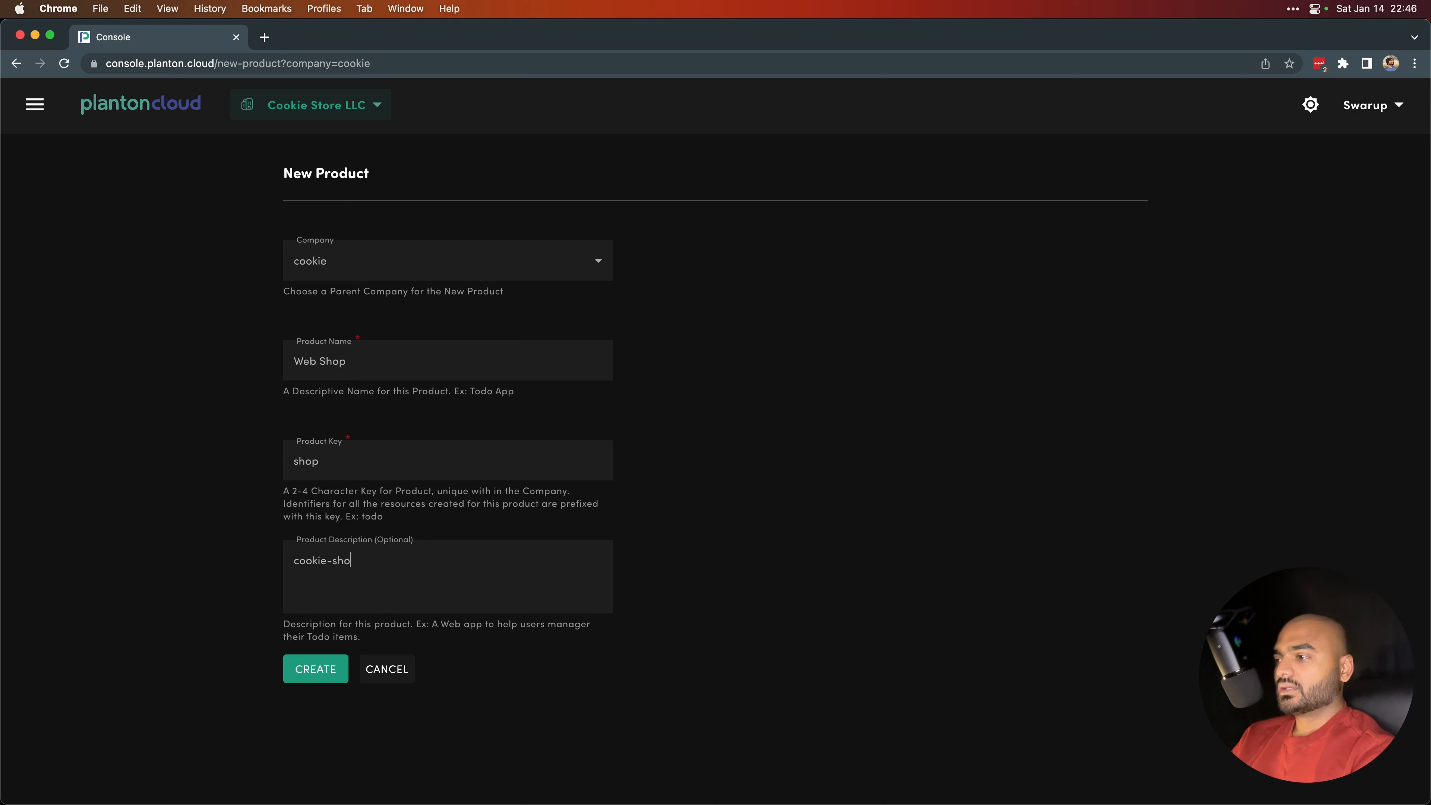
pyautogui.write('p')
pyautogui.press('super+a')
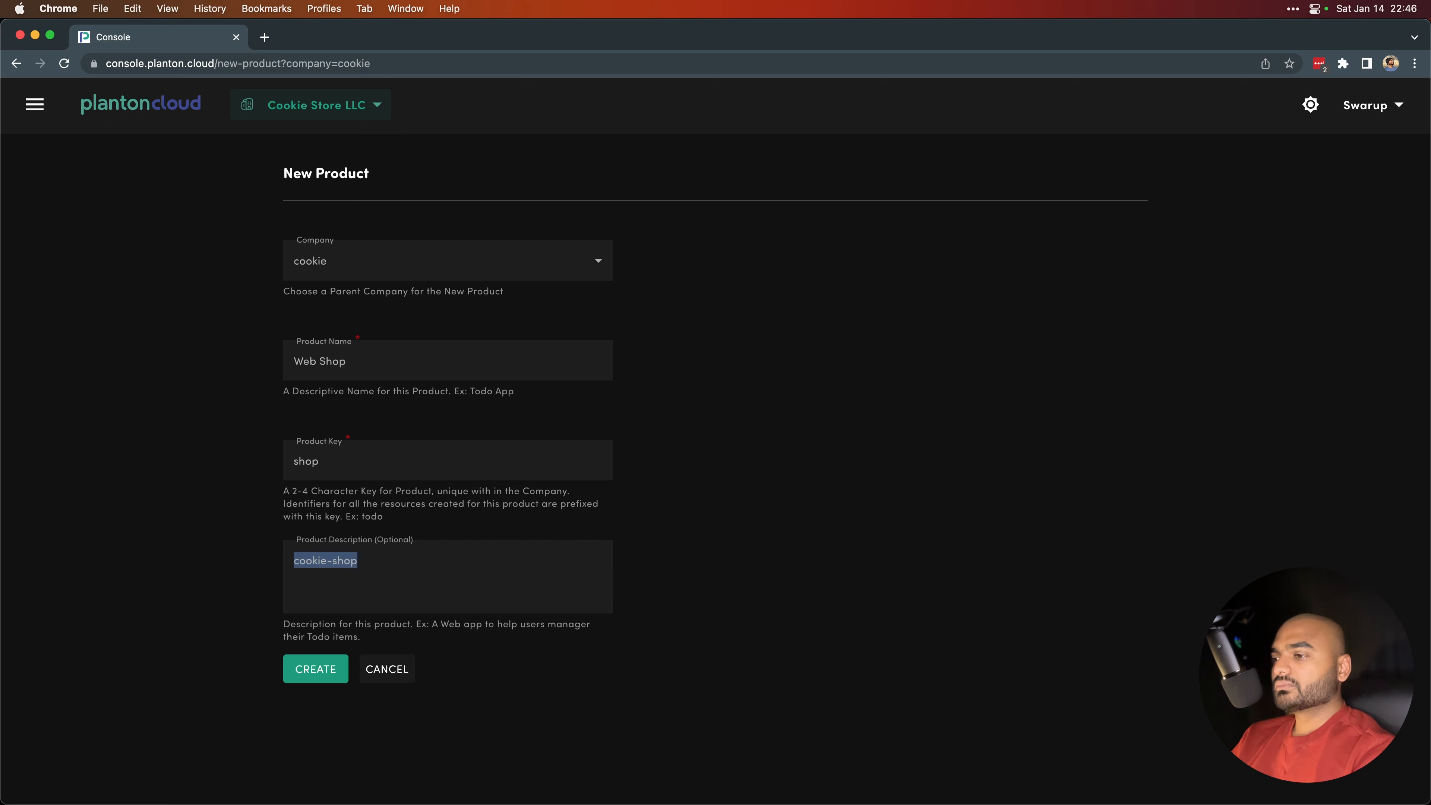
pyautogui.press('Right')
pyautogui.hotkey('alt', 'shift', 'Left')
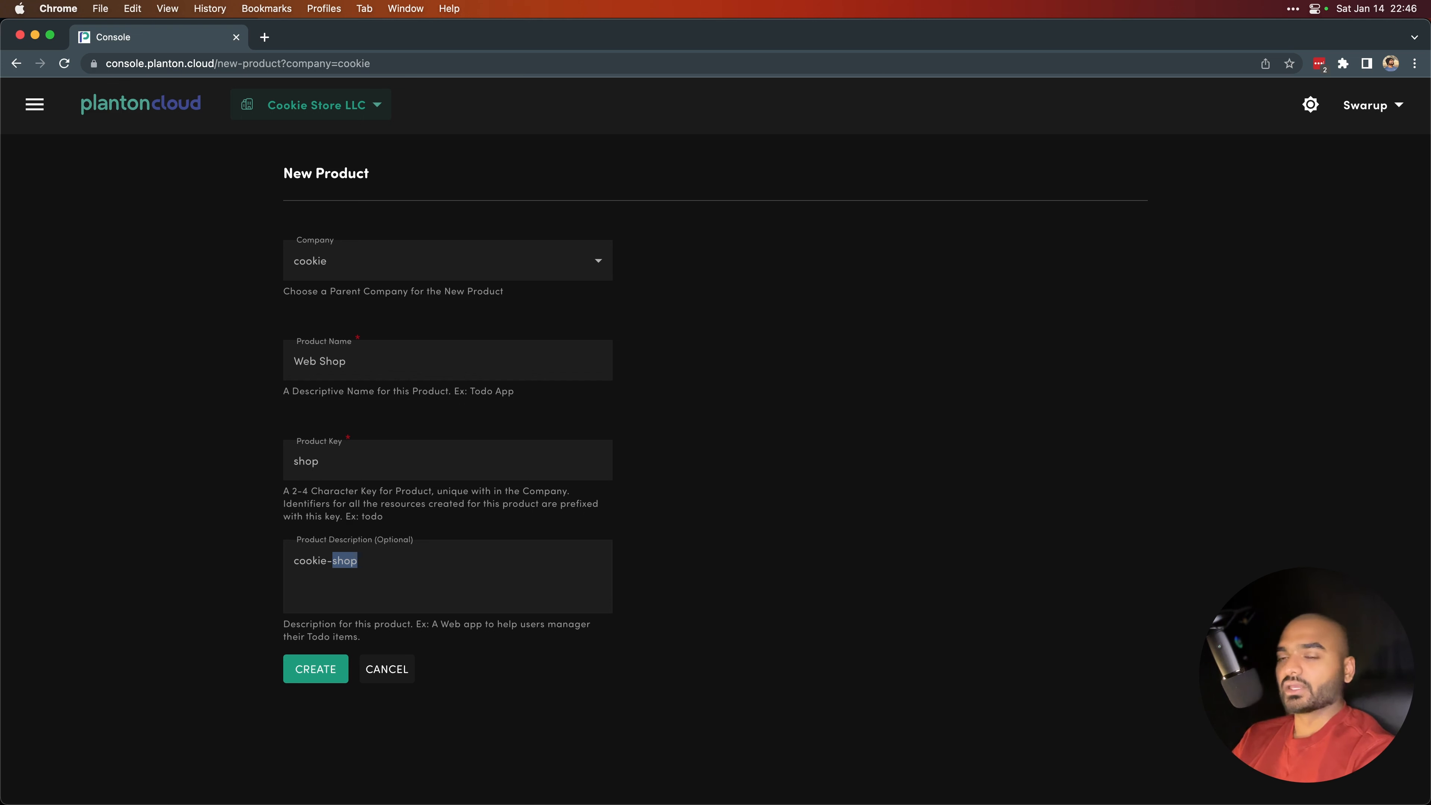
pyautogui.click(388, 564)
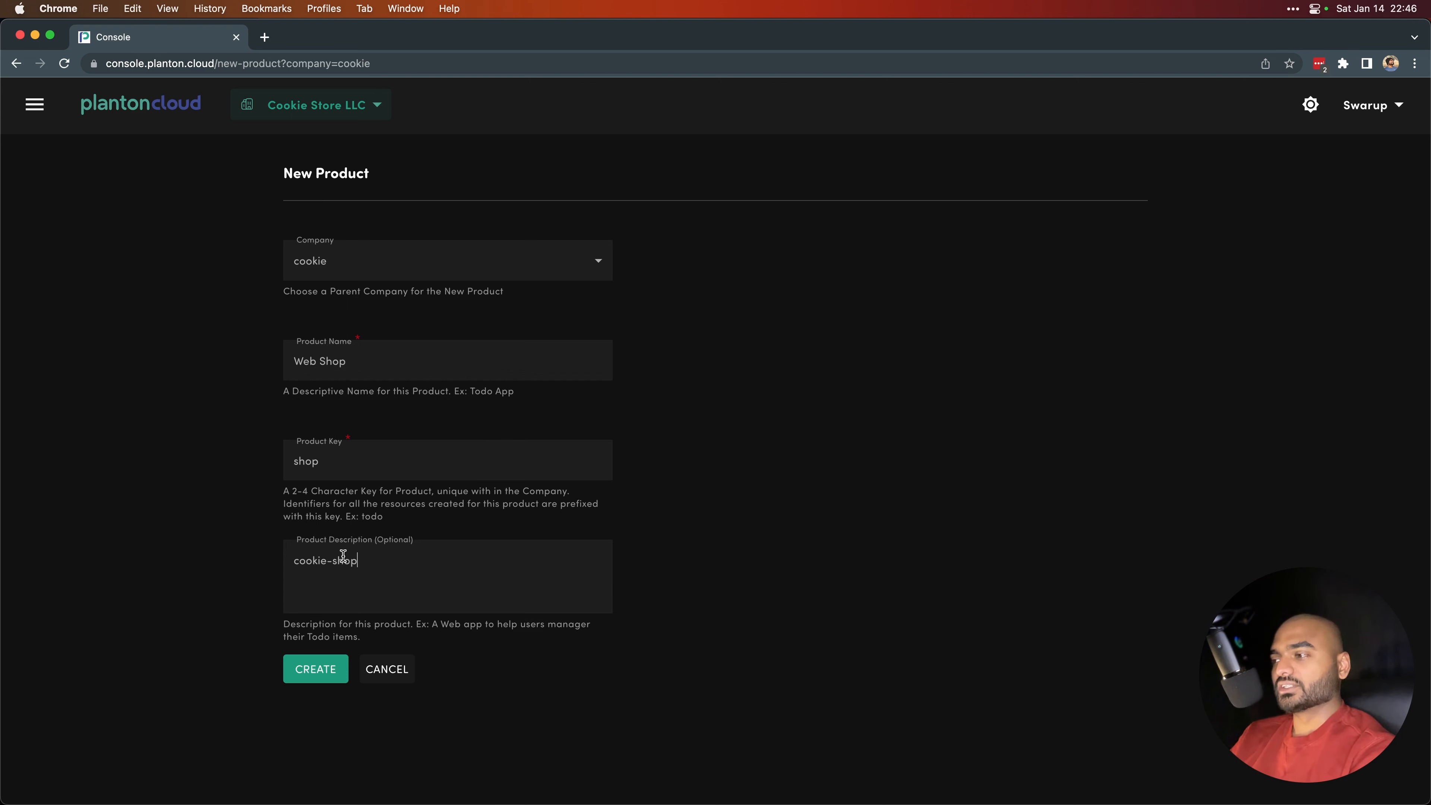
pyautogui.moveTo(377, 561); pyautogui.dragTo(290, 559)
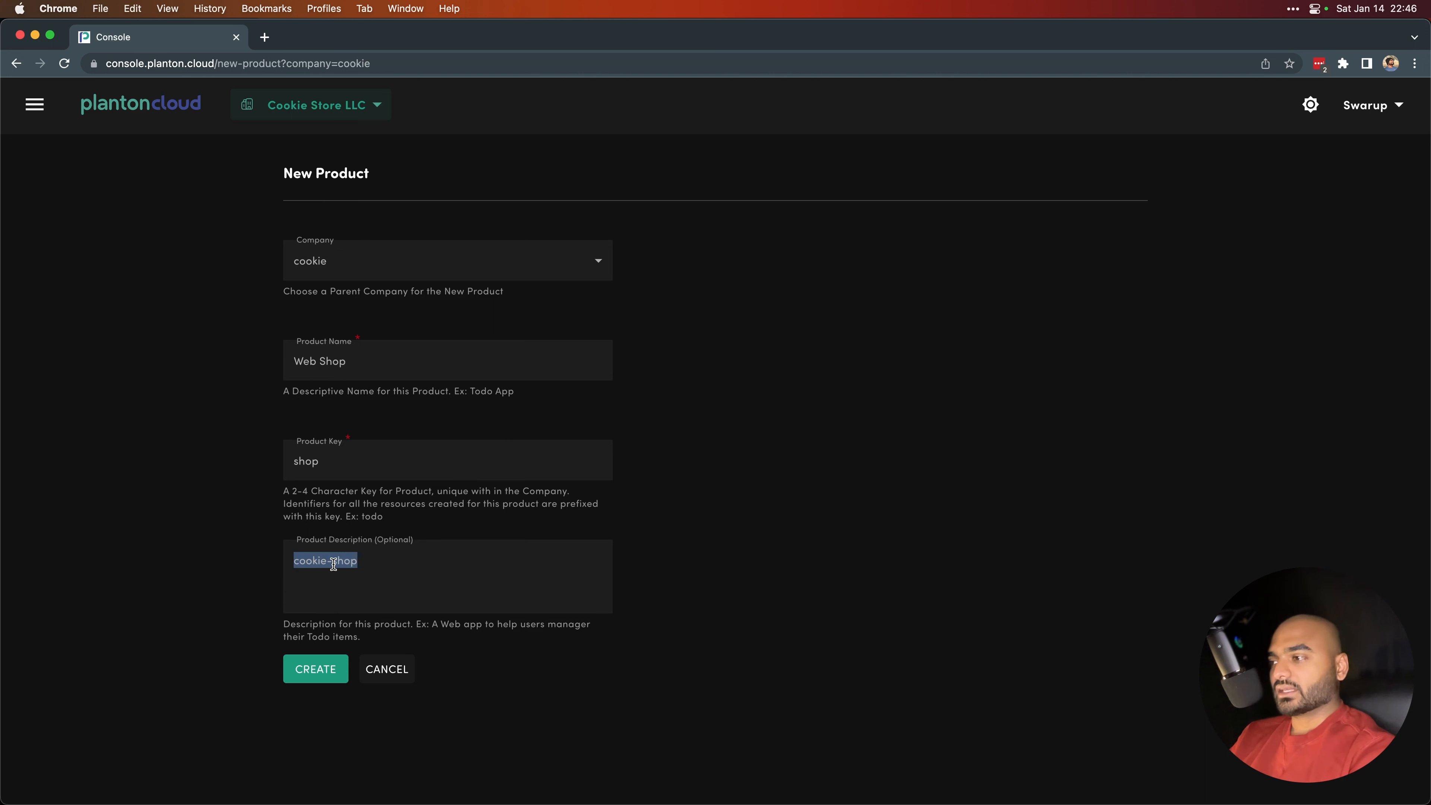
pyautogui.press('BackSpace')
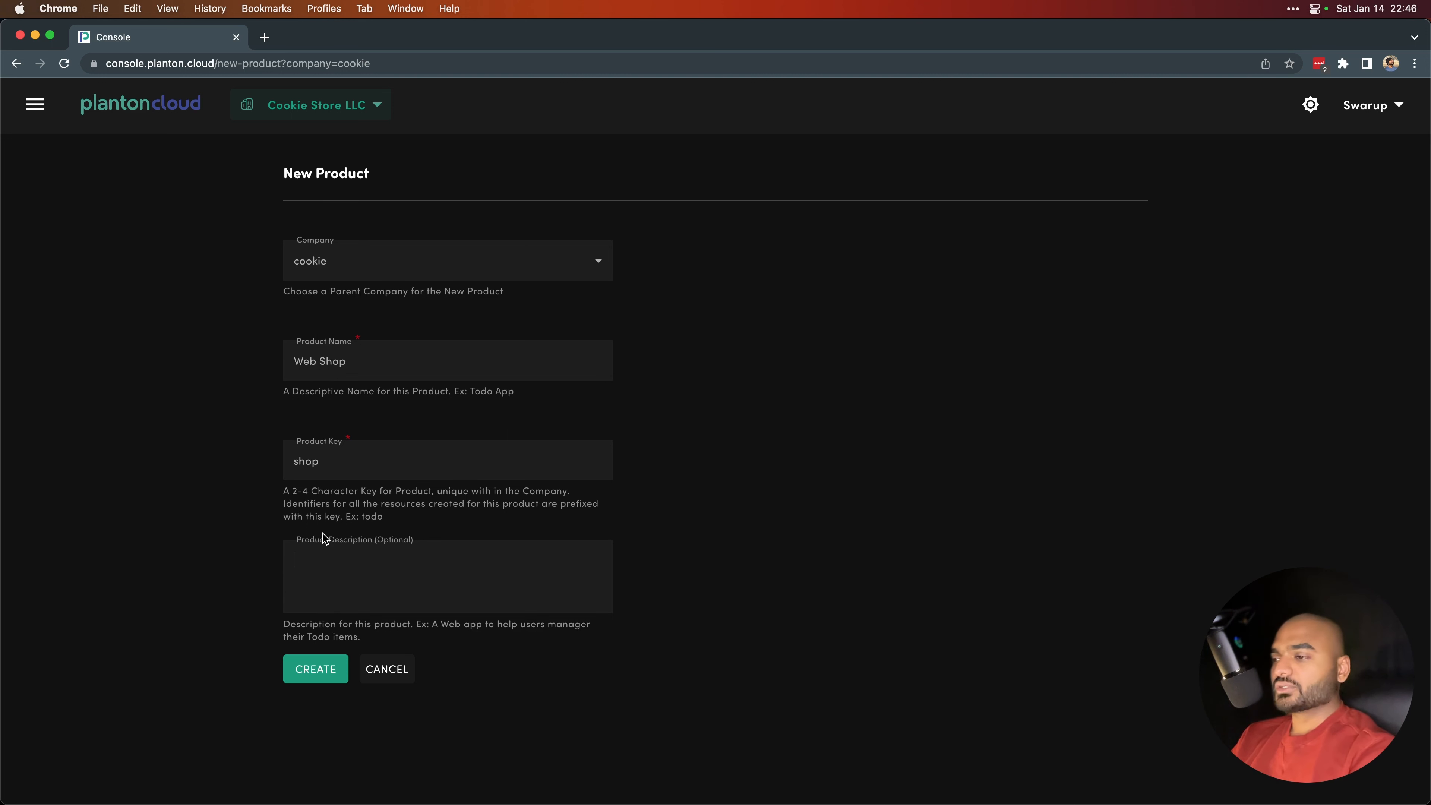
# - Enter the product description "Online Shopping Website for selling Cookies." and create the product
pyautogui.write('One')
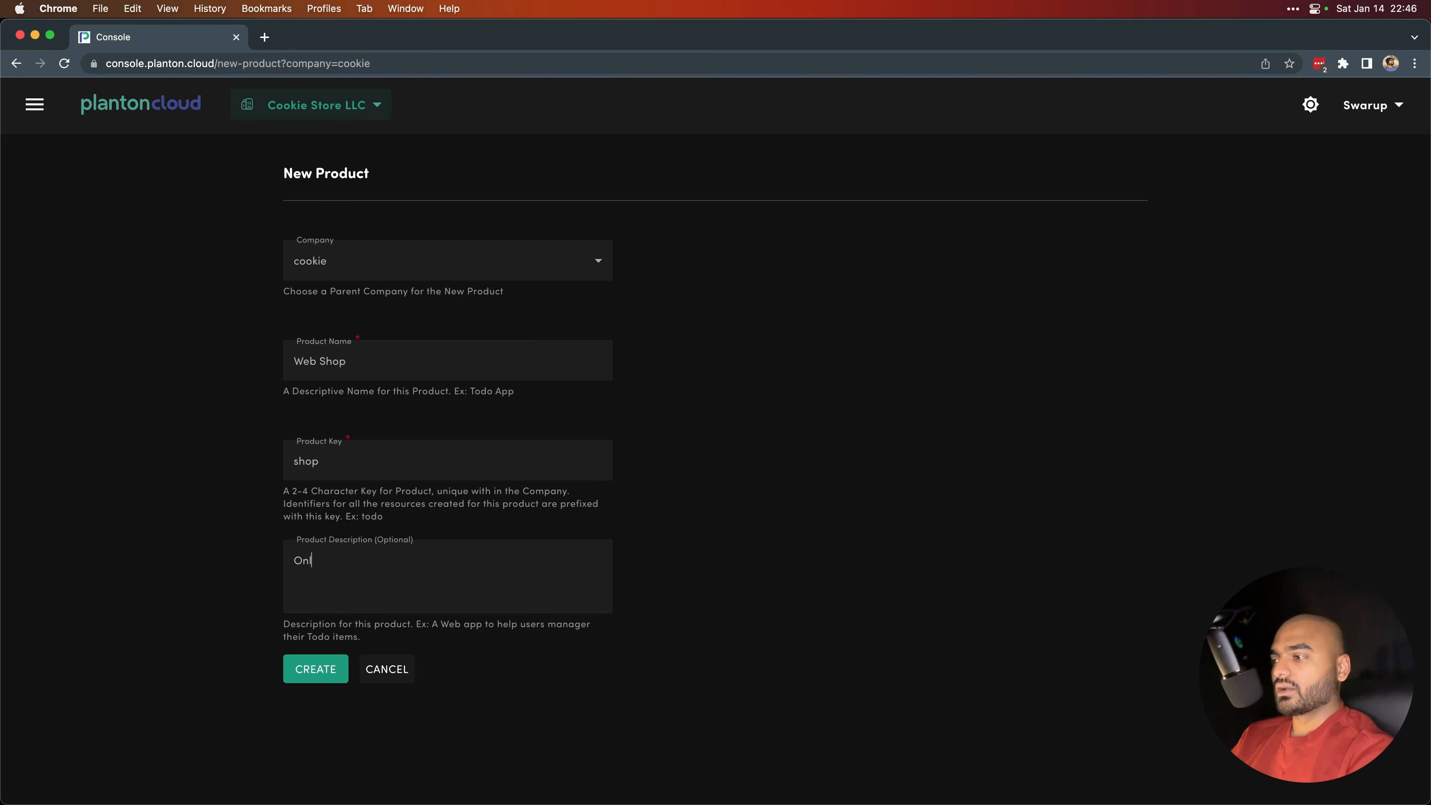
pyautogui.write('ine Sh')
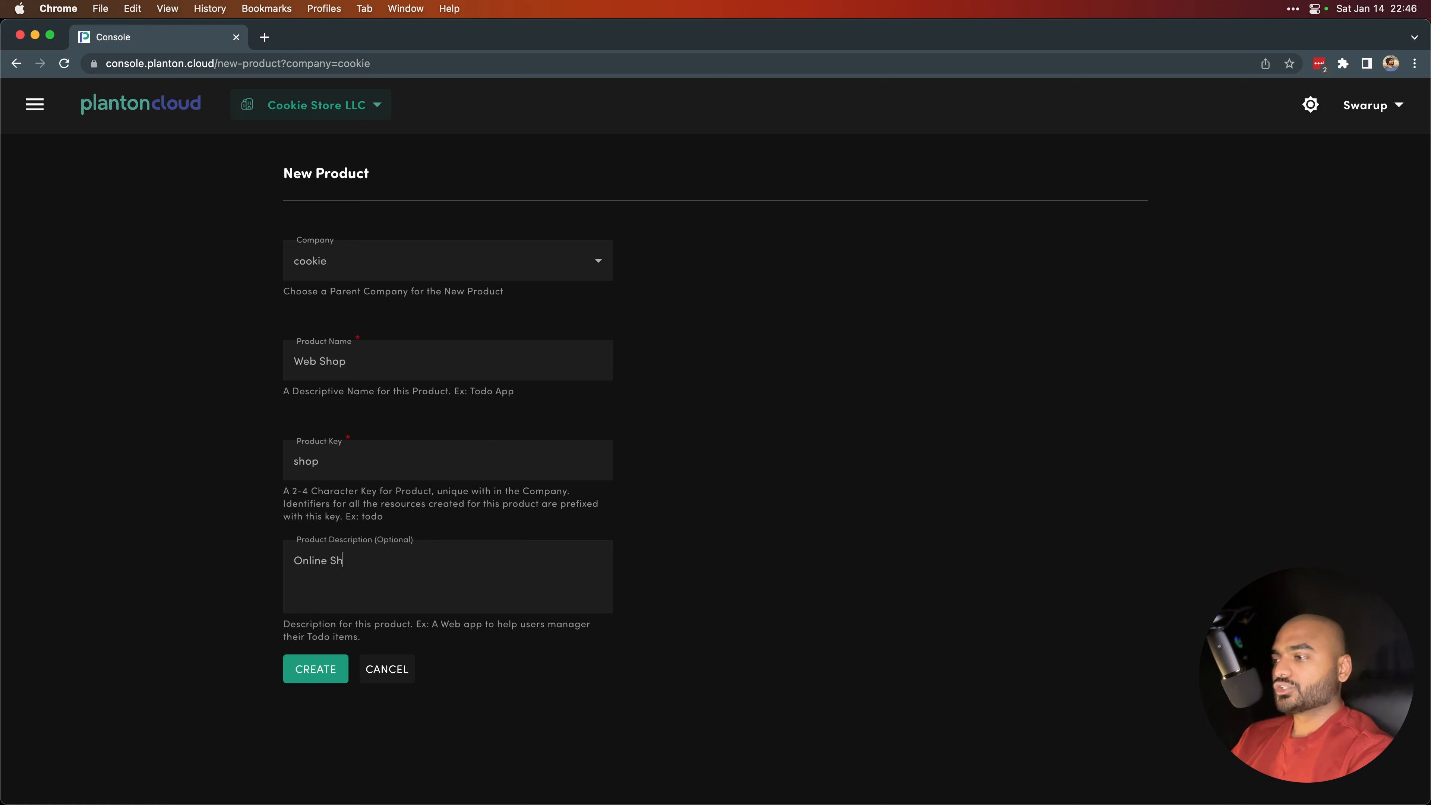
pyautogui.write('opping Webs')
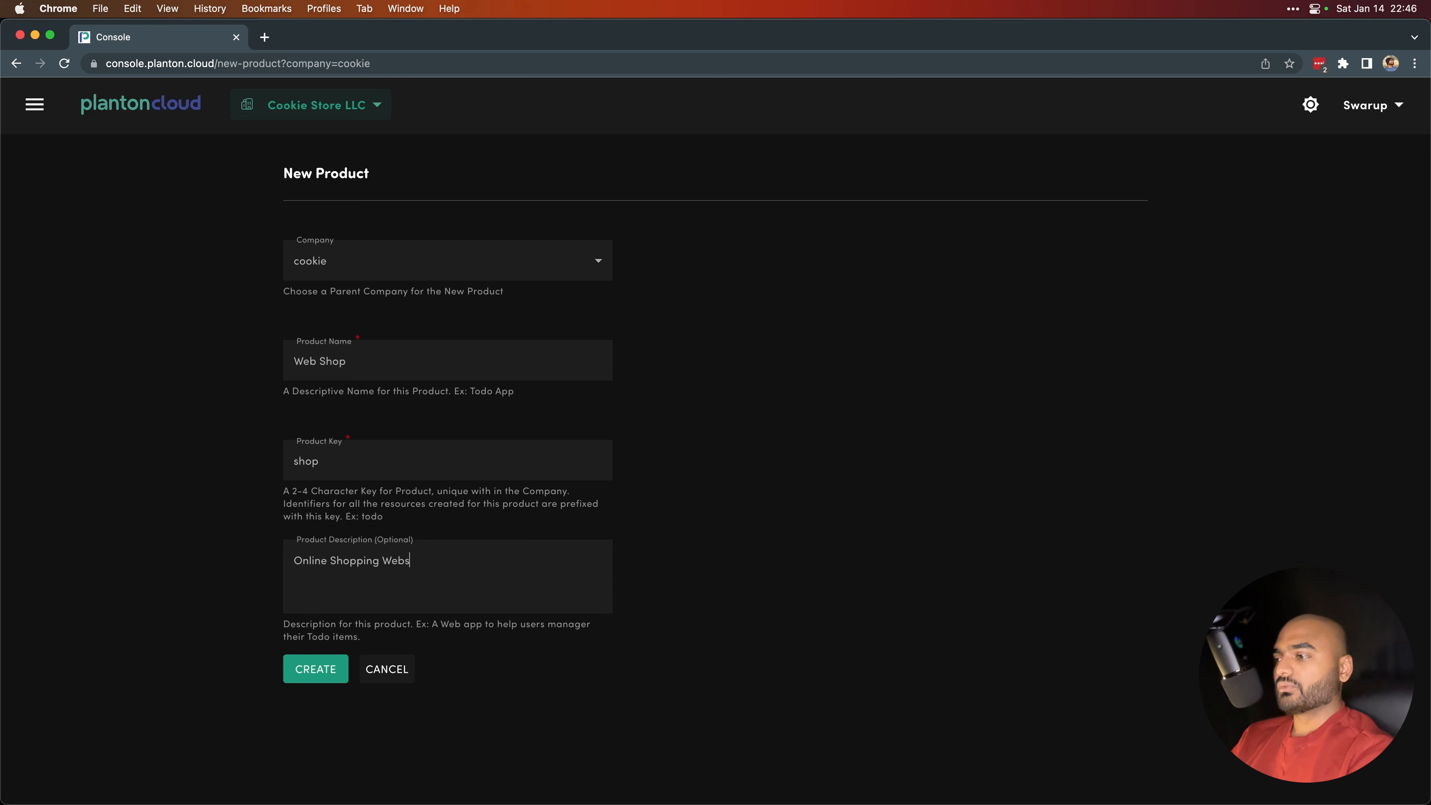
pyautogui.write('ite for ')
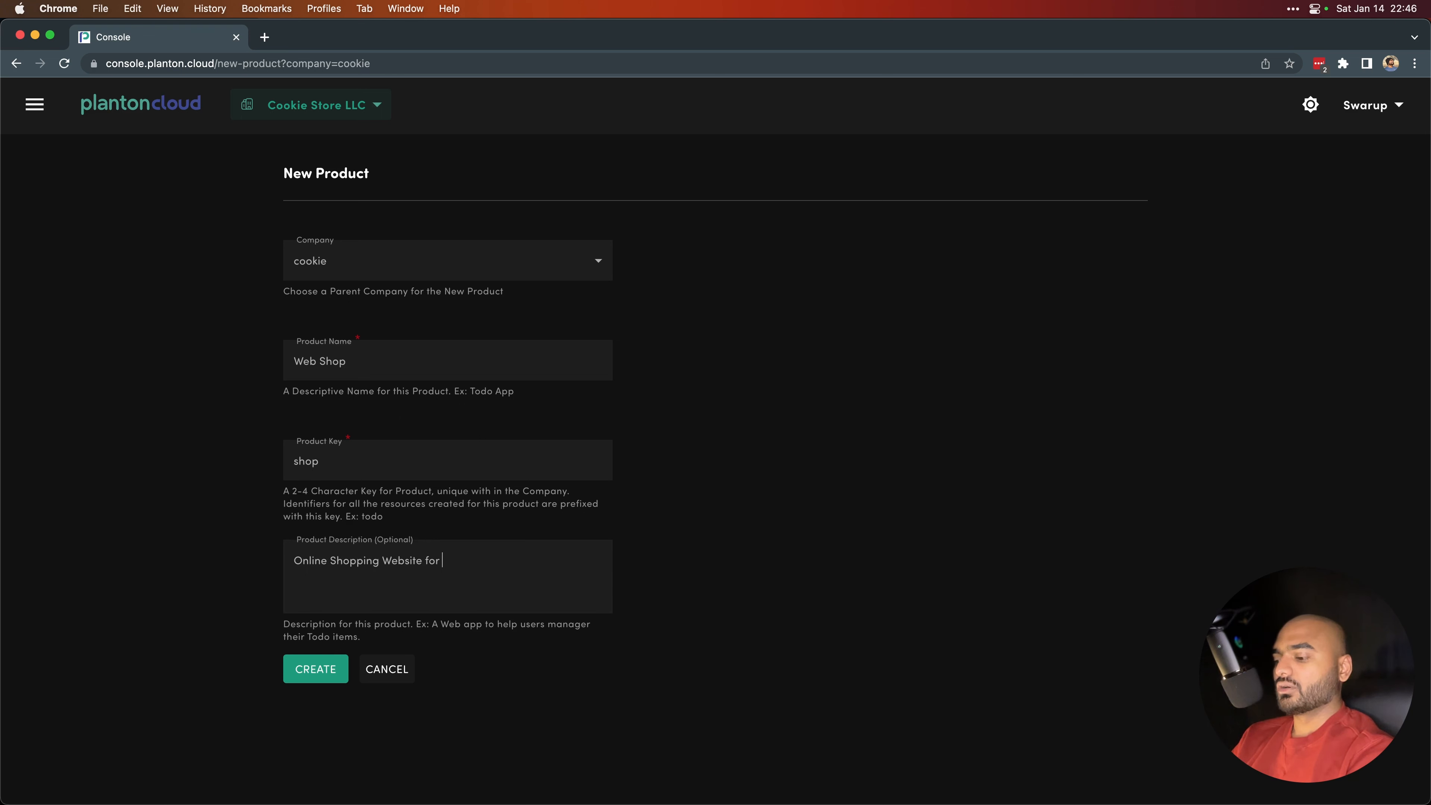
pyautogui.write('selling Coo')
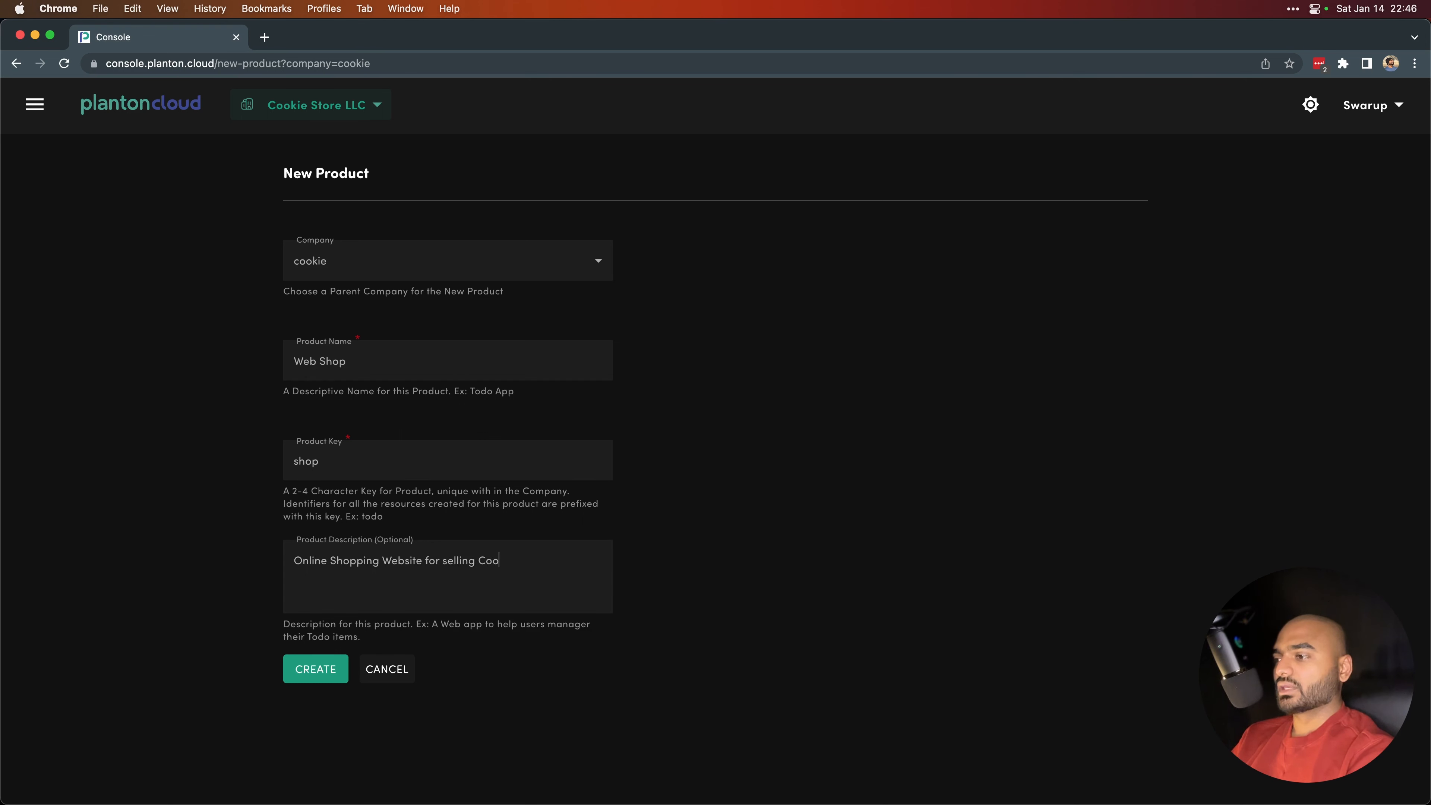
pyautogui.press('BackSpace')
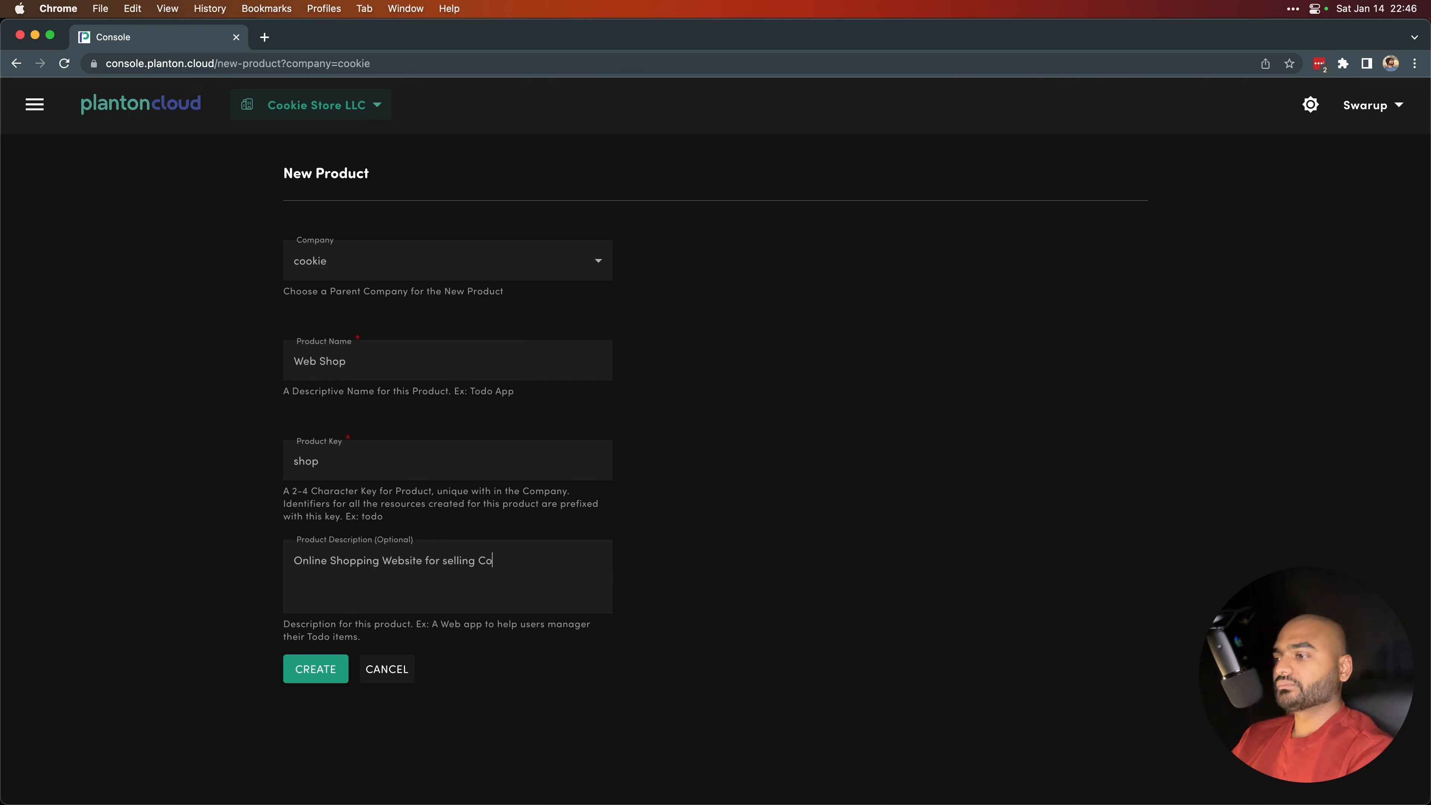
pyautogui.write('okies.')
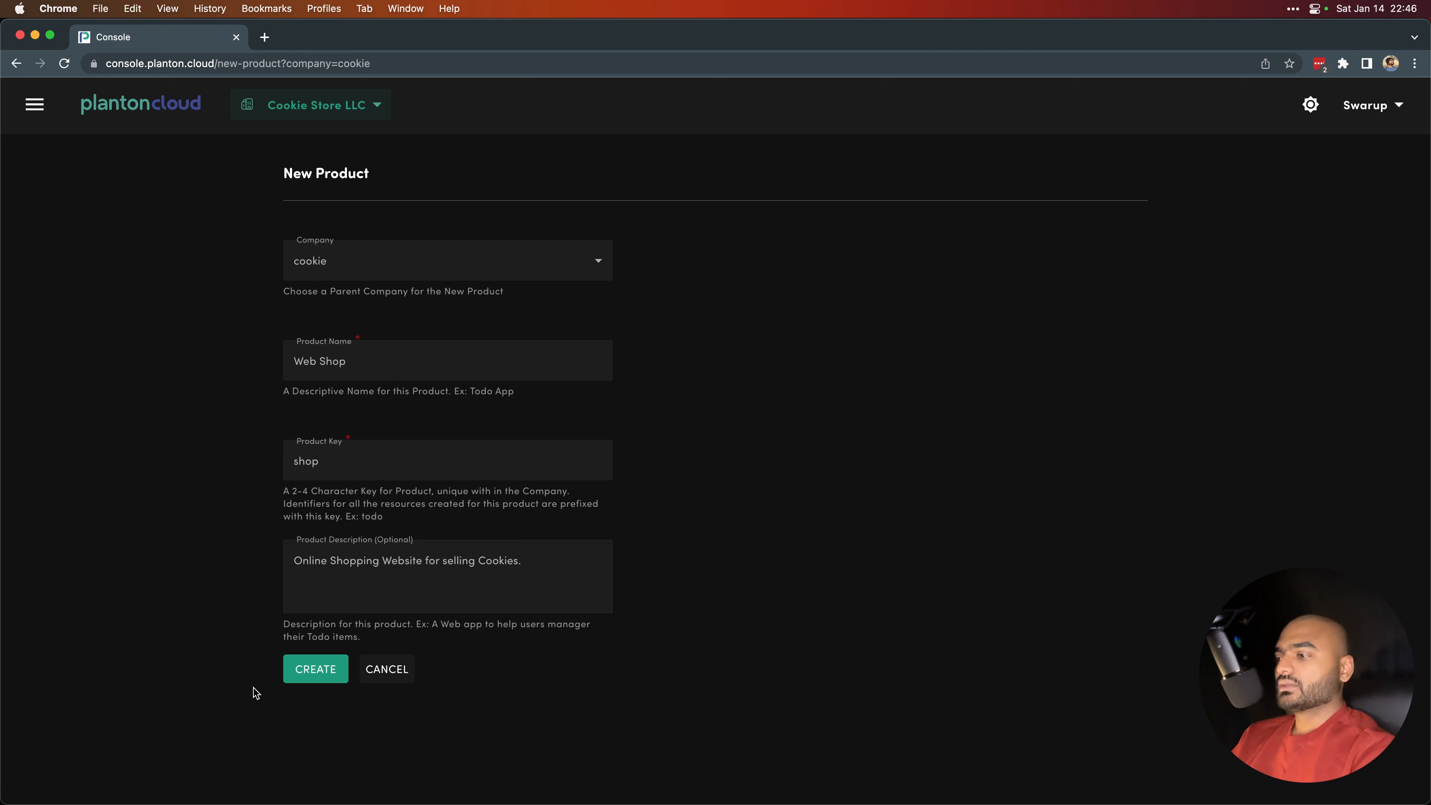
pyautogui.click(333, 675)
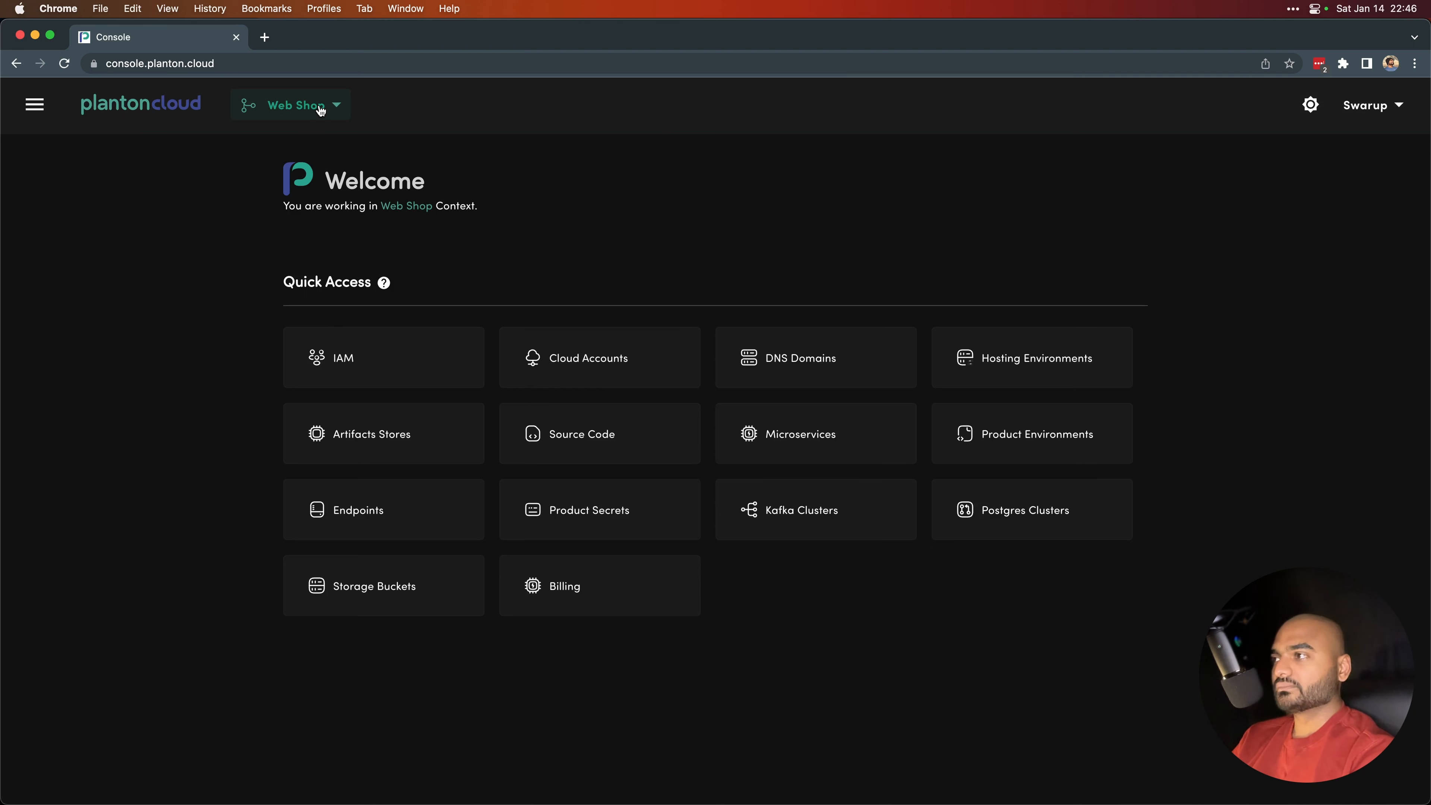
# - Switch the working context from the Web Shop product to the tradex company, Trade Exchange LLC
pyautogui.click(166, 108)
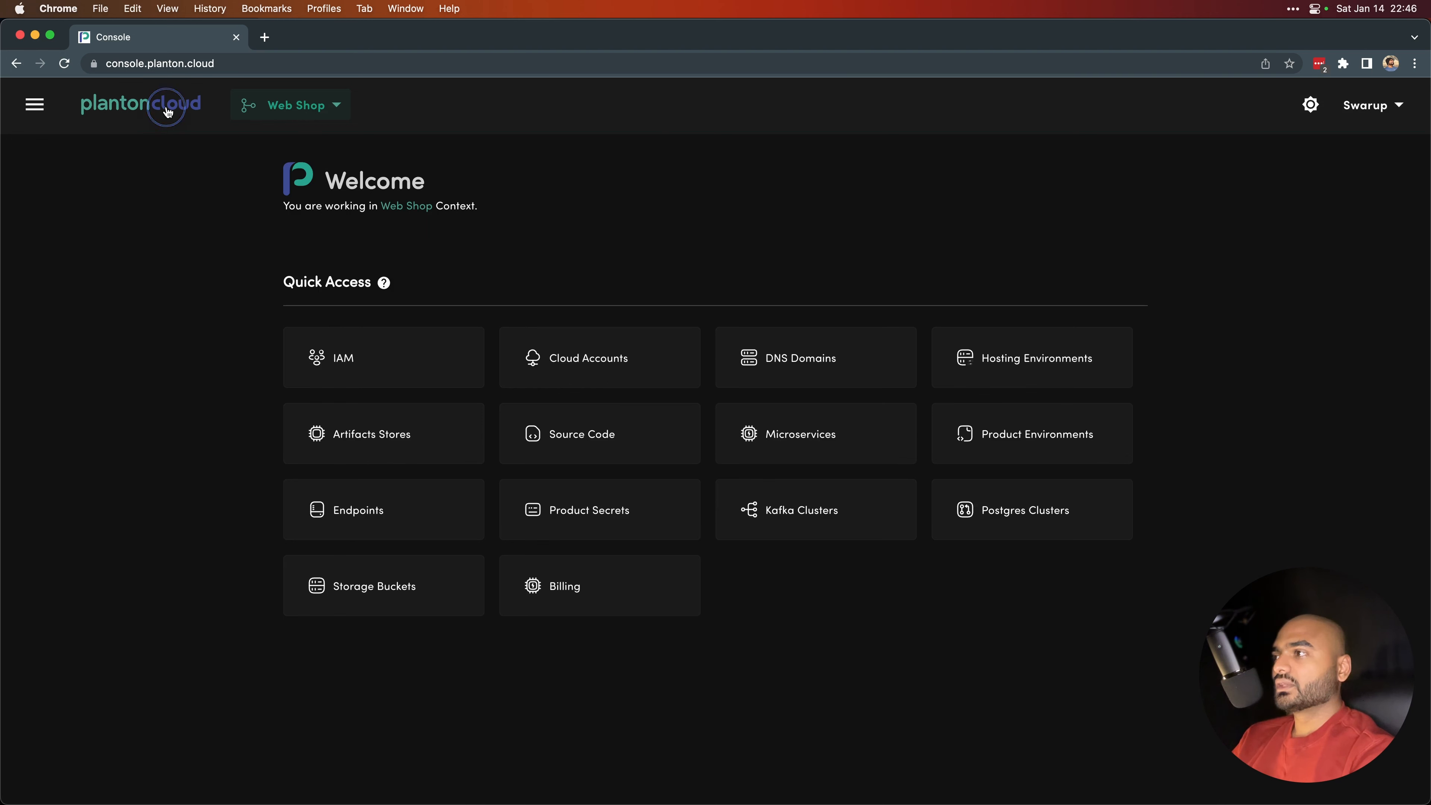
pyautogui.click(318, 112)
pyautogui.click(580, 296)
pyautogui.click(602, 328)
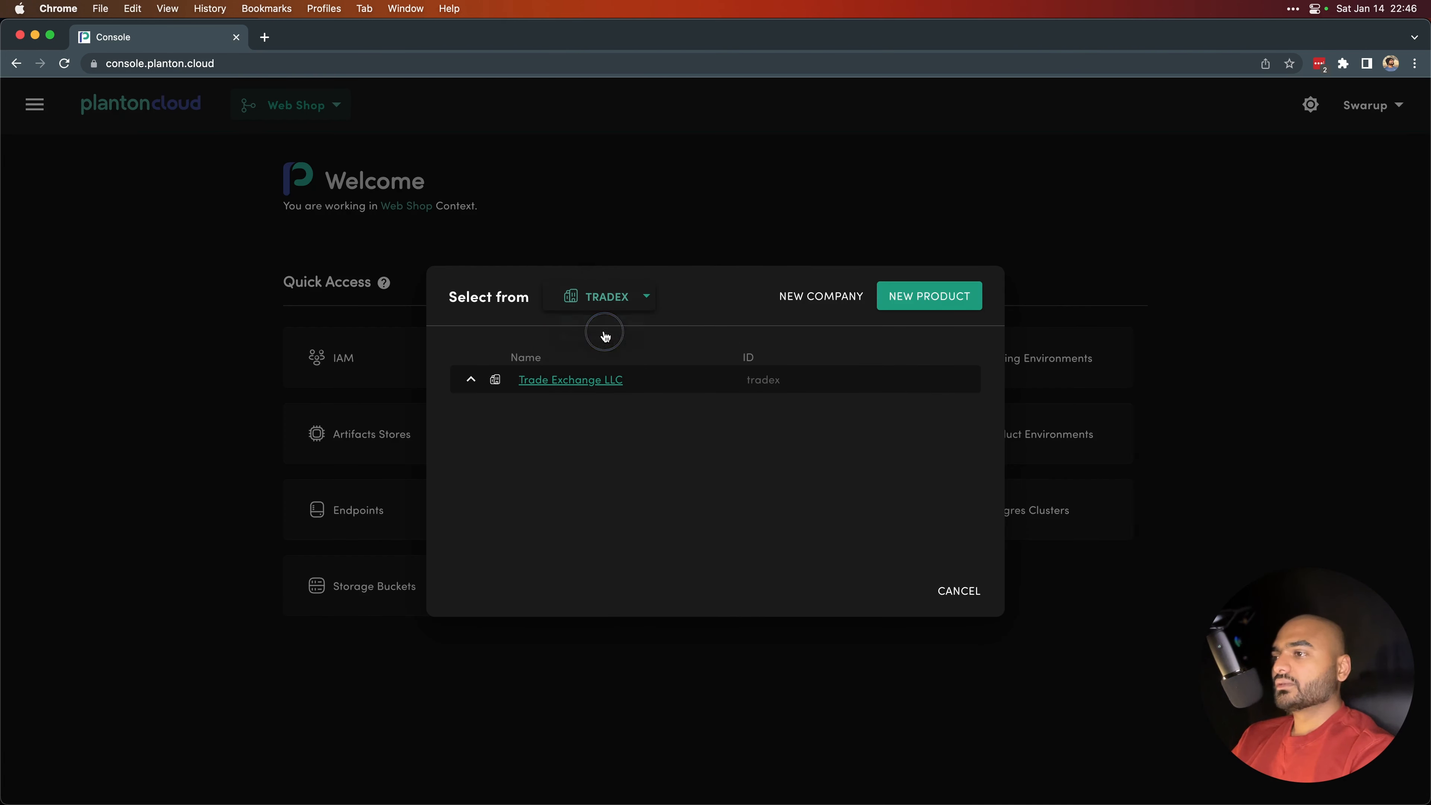
pyautogui.click(568, 380)
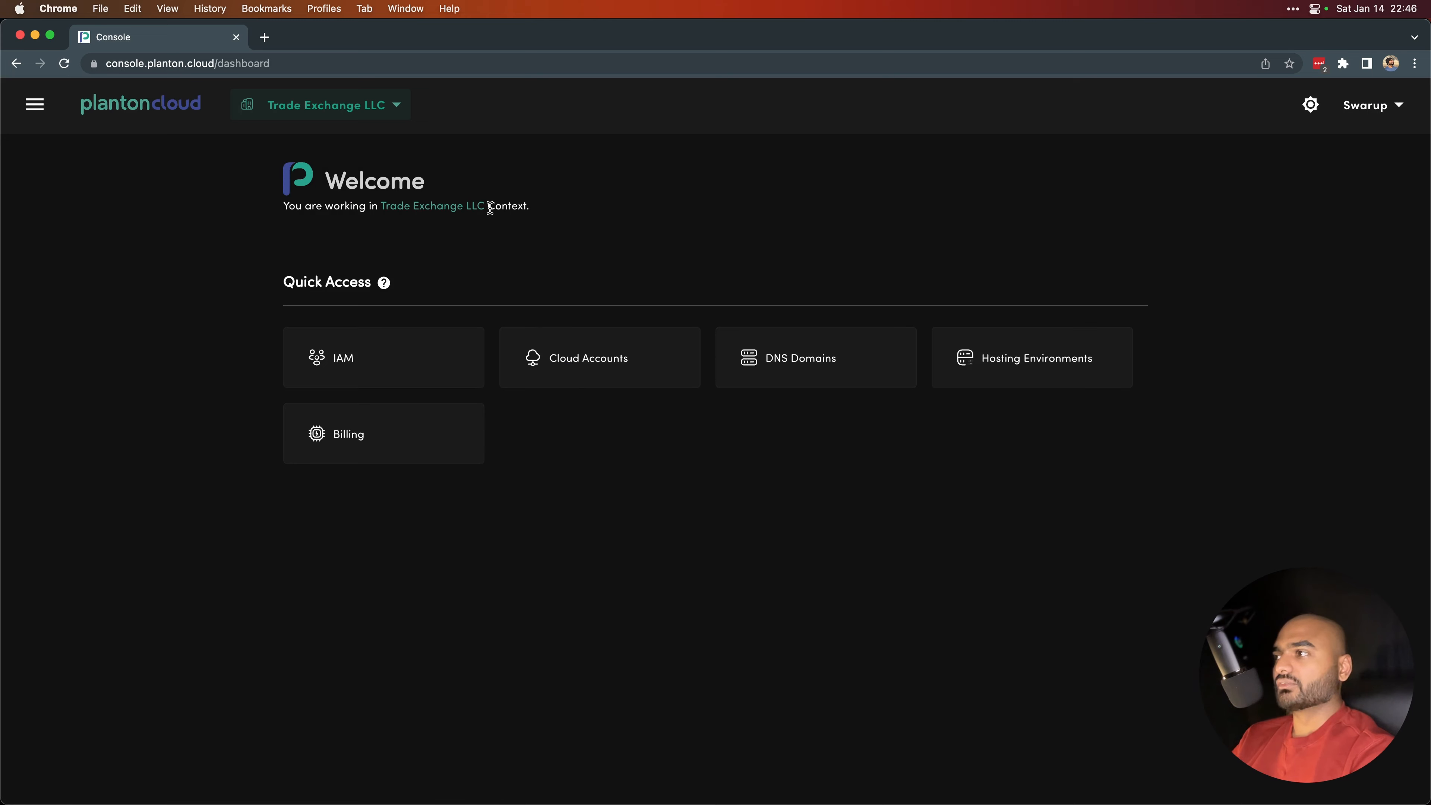
# - Start a new product under the tradex company and name it "Decentralized Exchange"
pyautogui.click(341, 110)
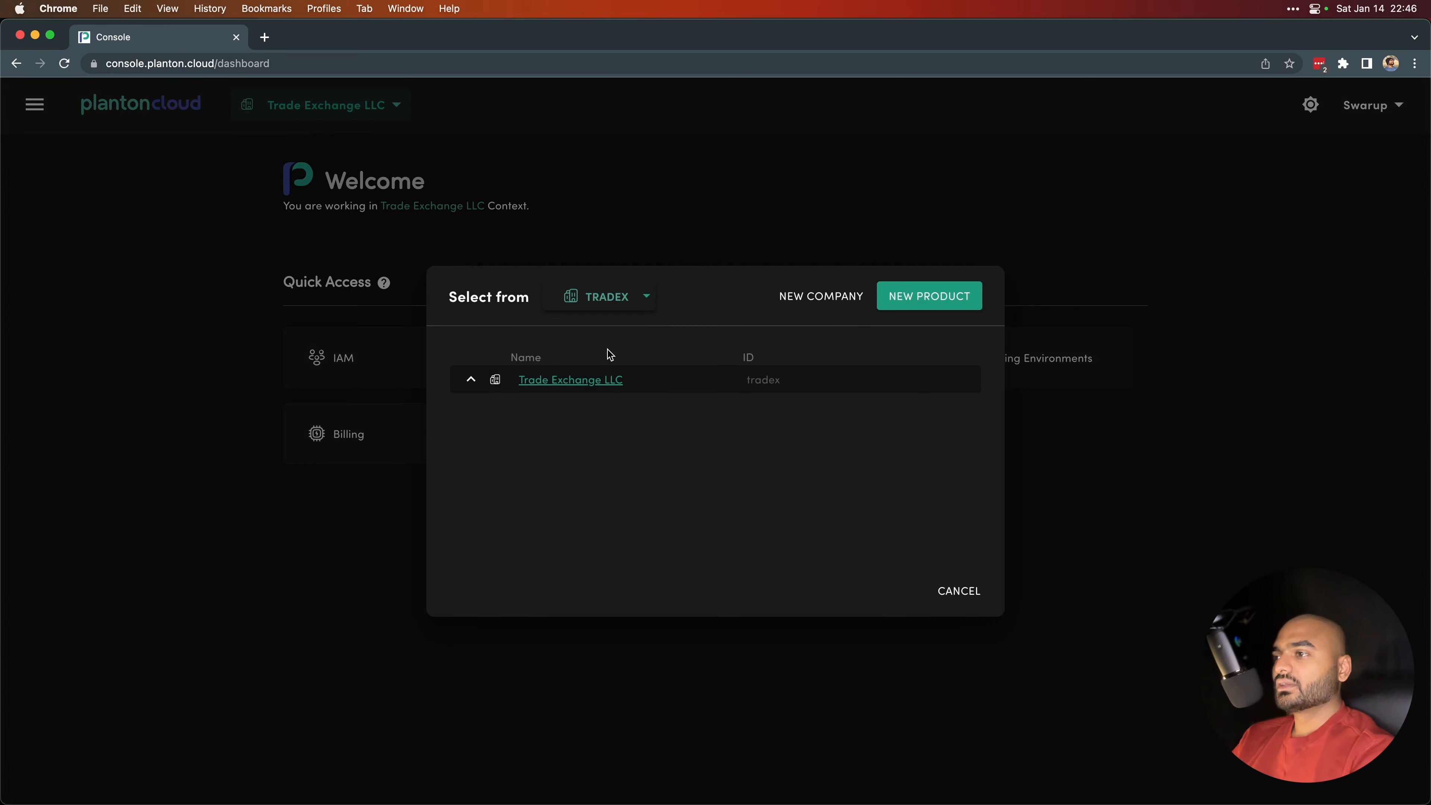
pyautogui.click(602, 305)
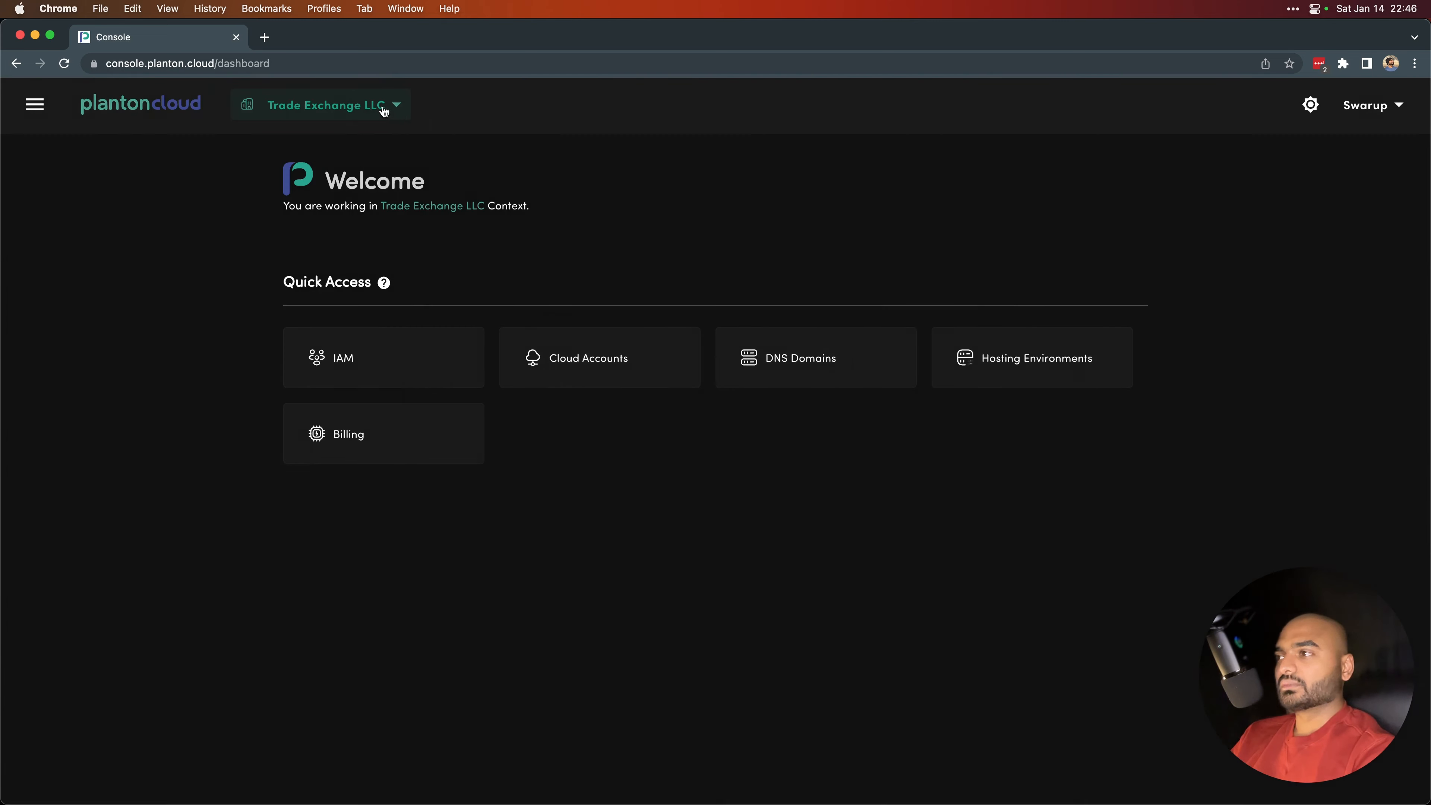
pyautogui.click(379, 108)
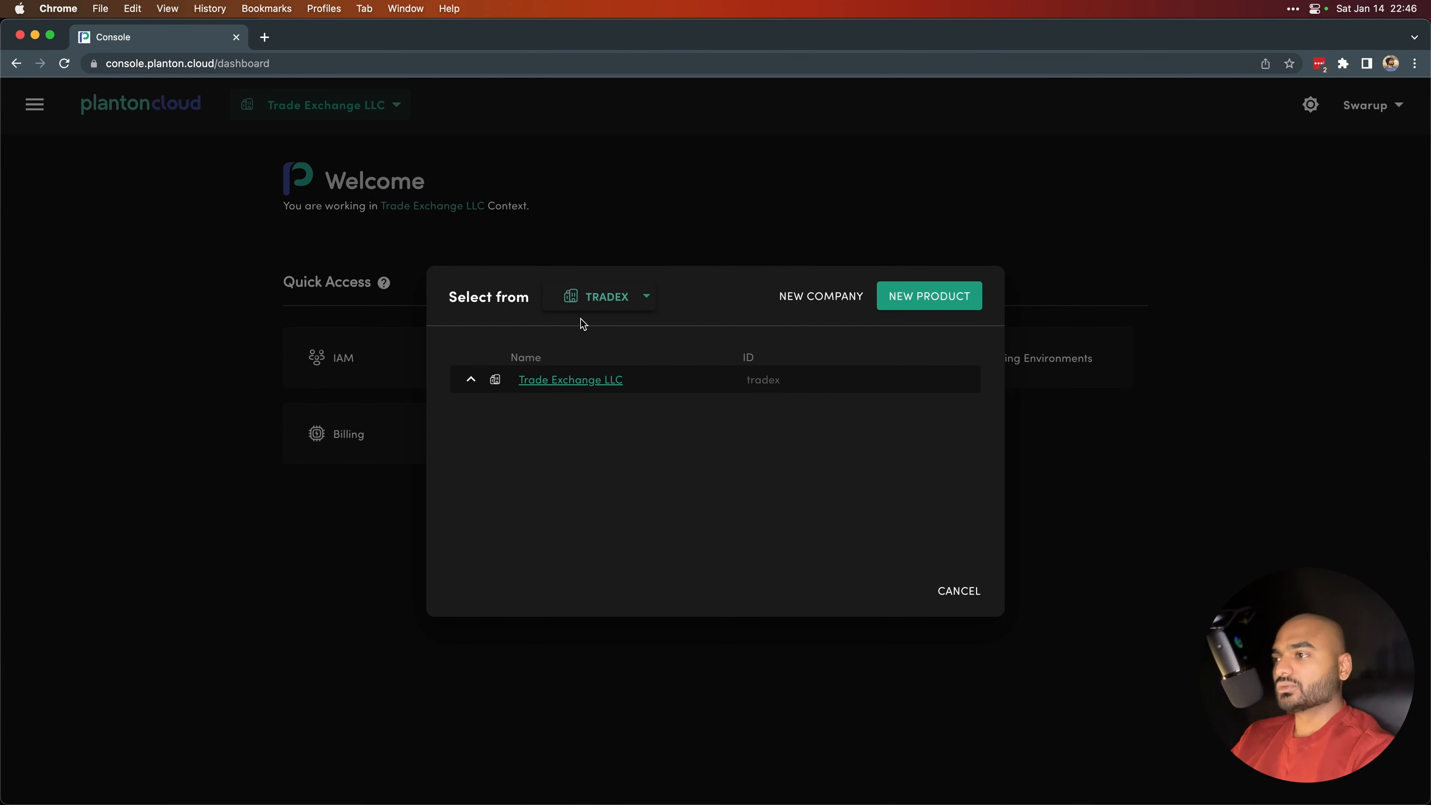
pyautogui.click(918, 309)
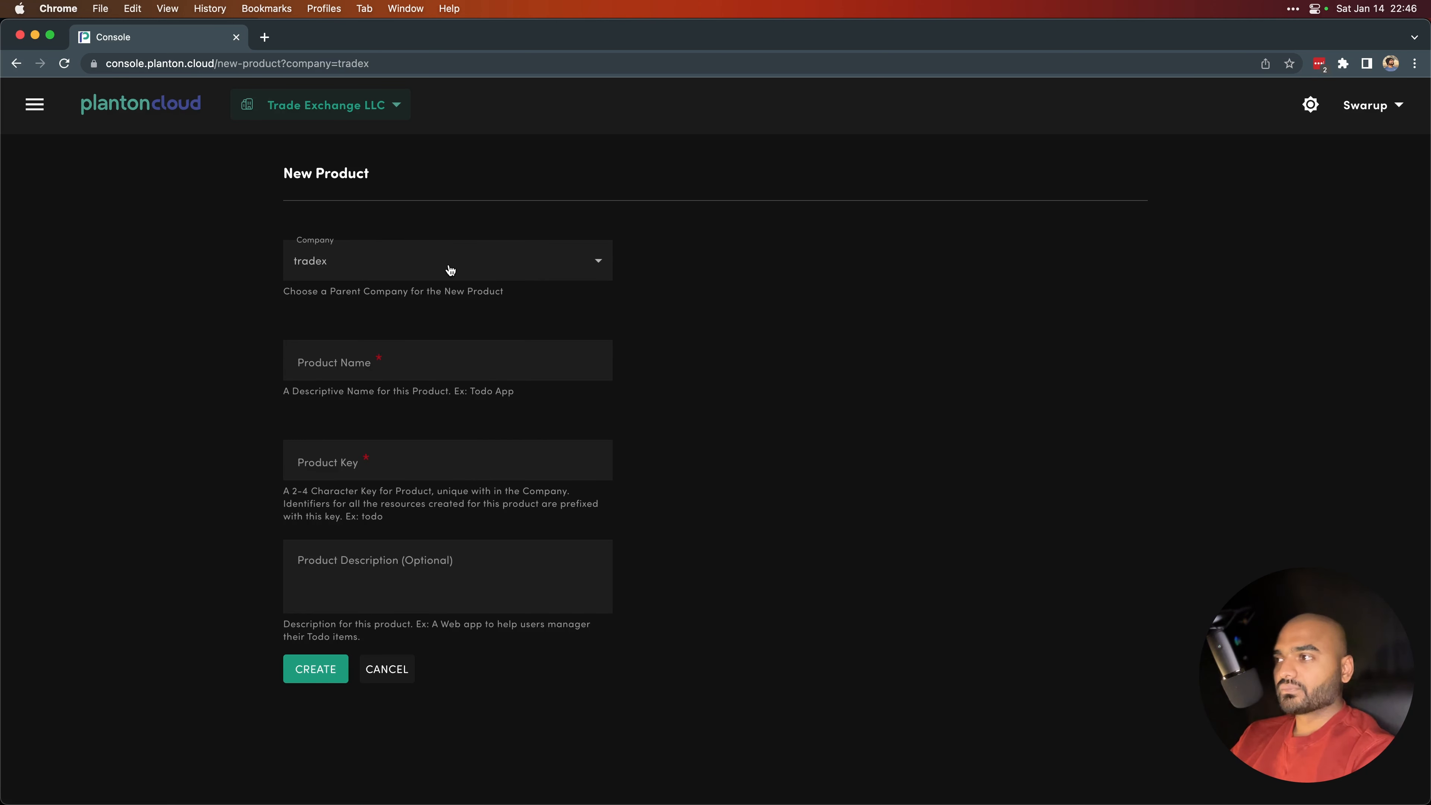
pyautogui.click(358, 372)
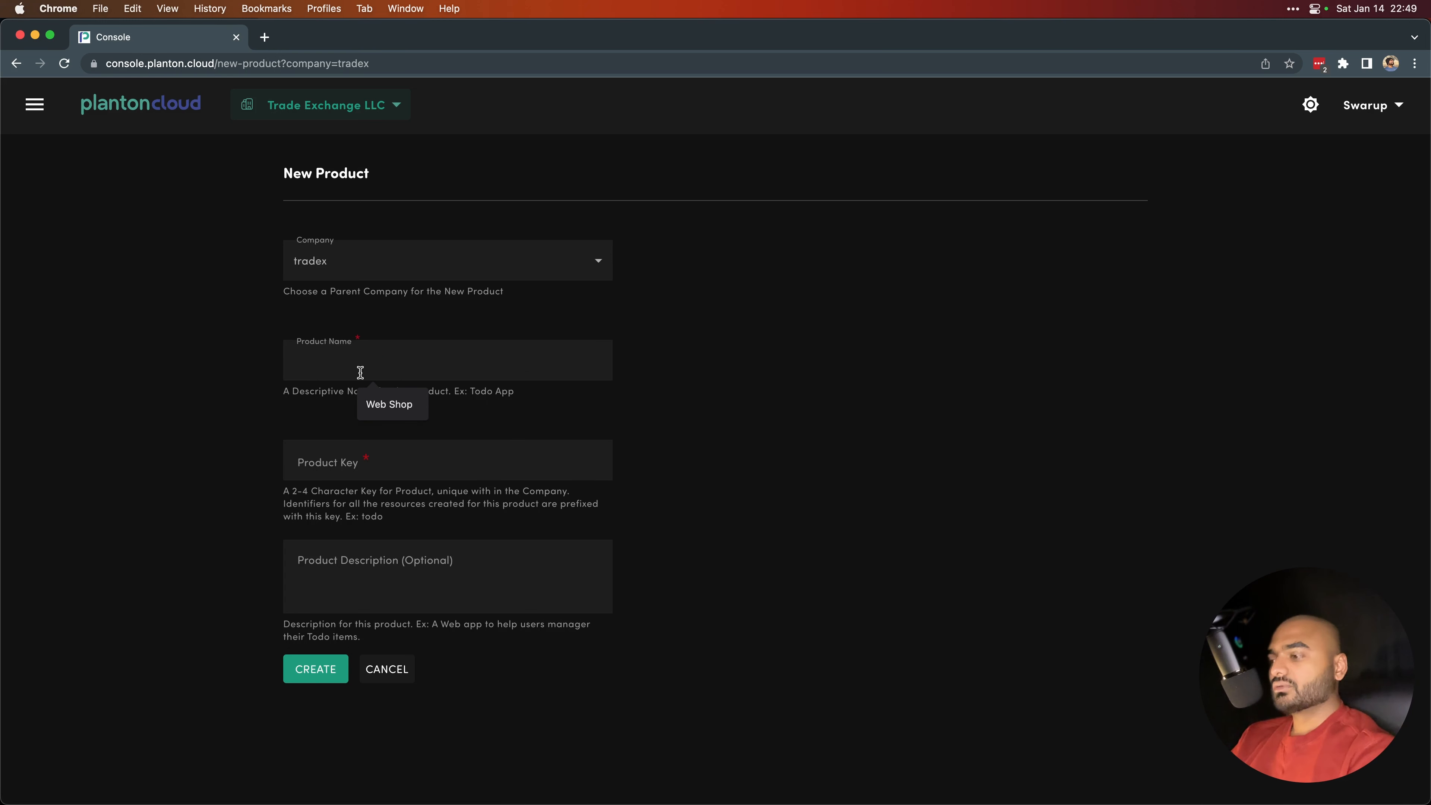
pyautogui.write('Decentralized Exchange')
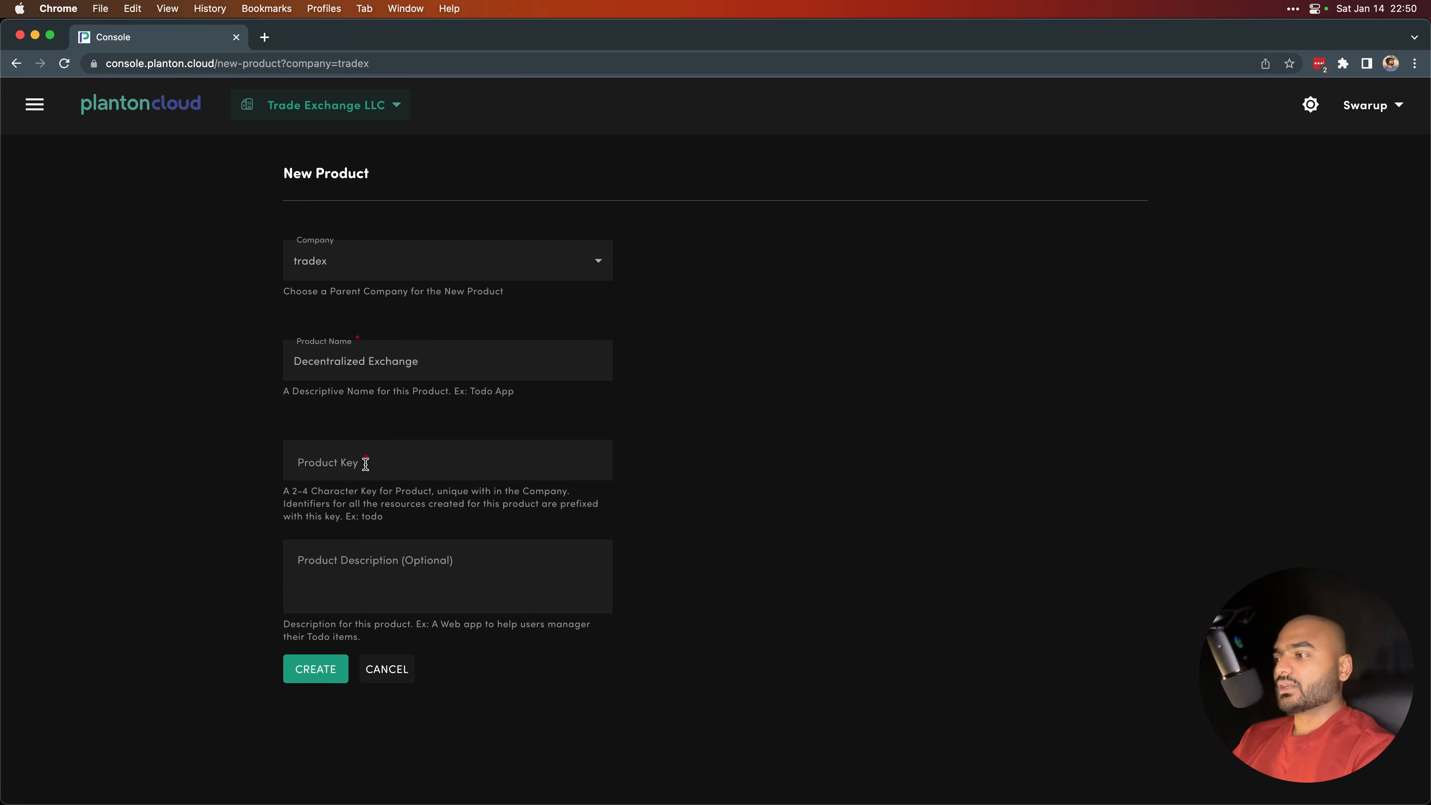
# - Set the product key to "xch", describe it as "A new way to trade your crypto." and create the product
pyautogui.click(365, 461)
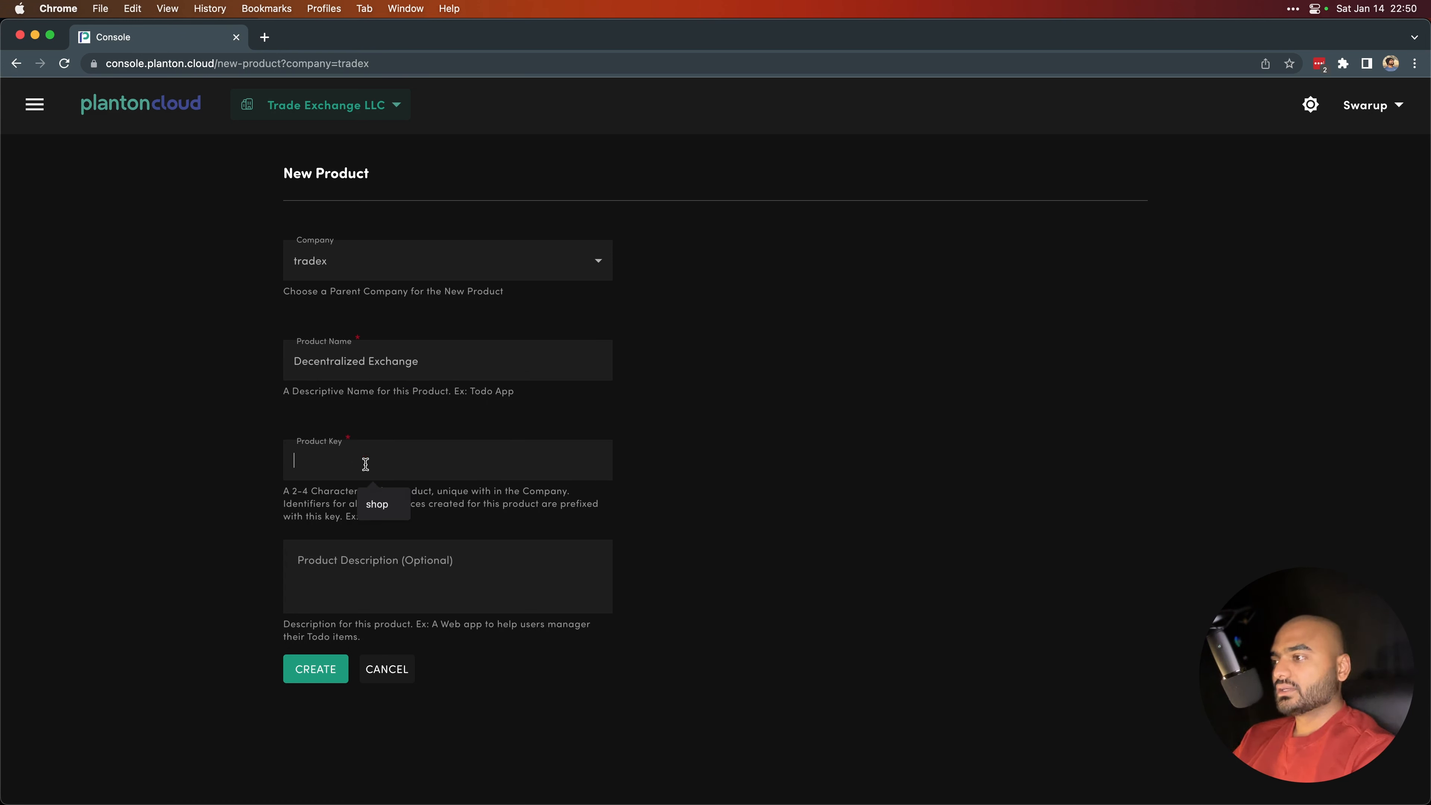
pyautogui.write('xch')
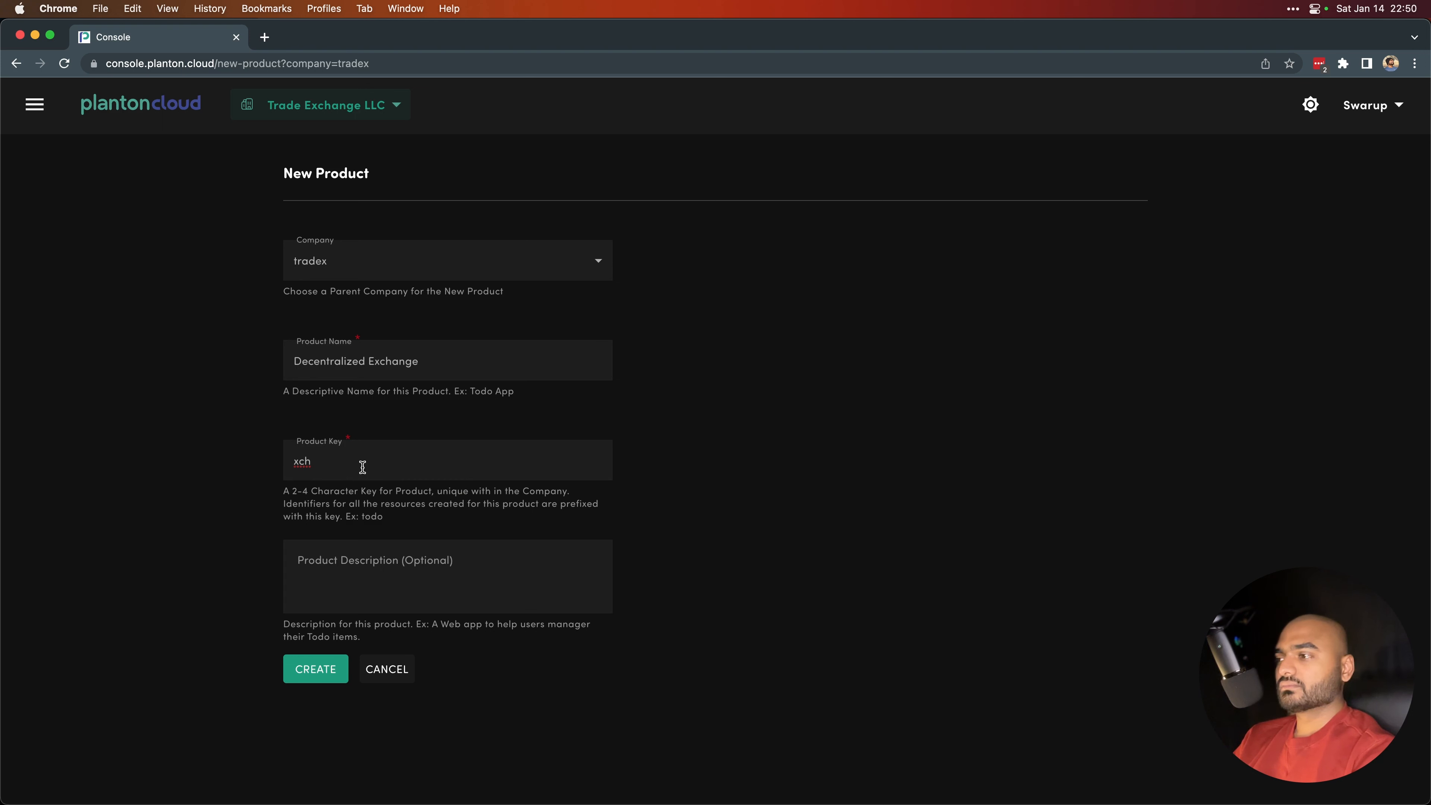
pyautogui.click(410, 553)
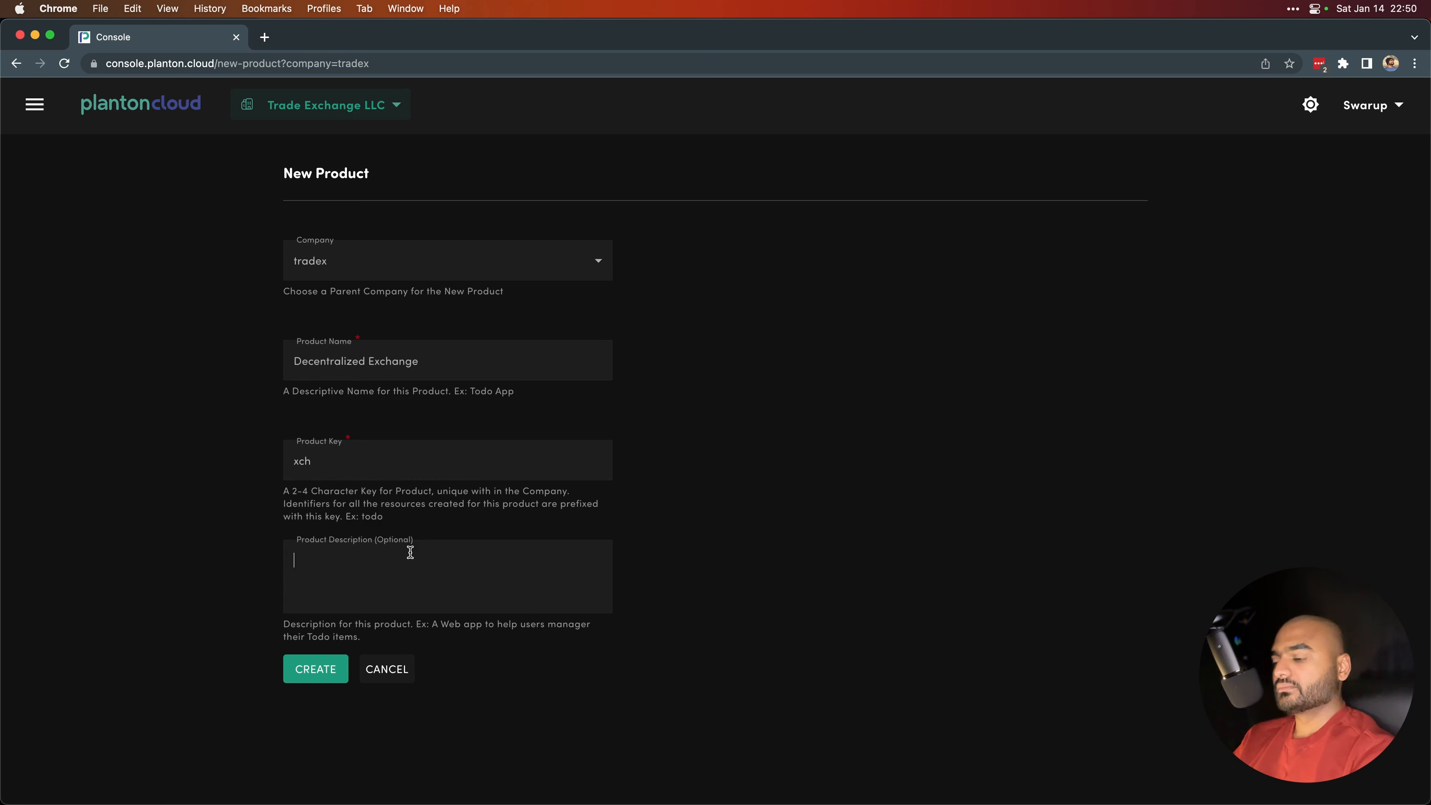
pyautogui.write('A new way to trade your crypto.')
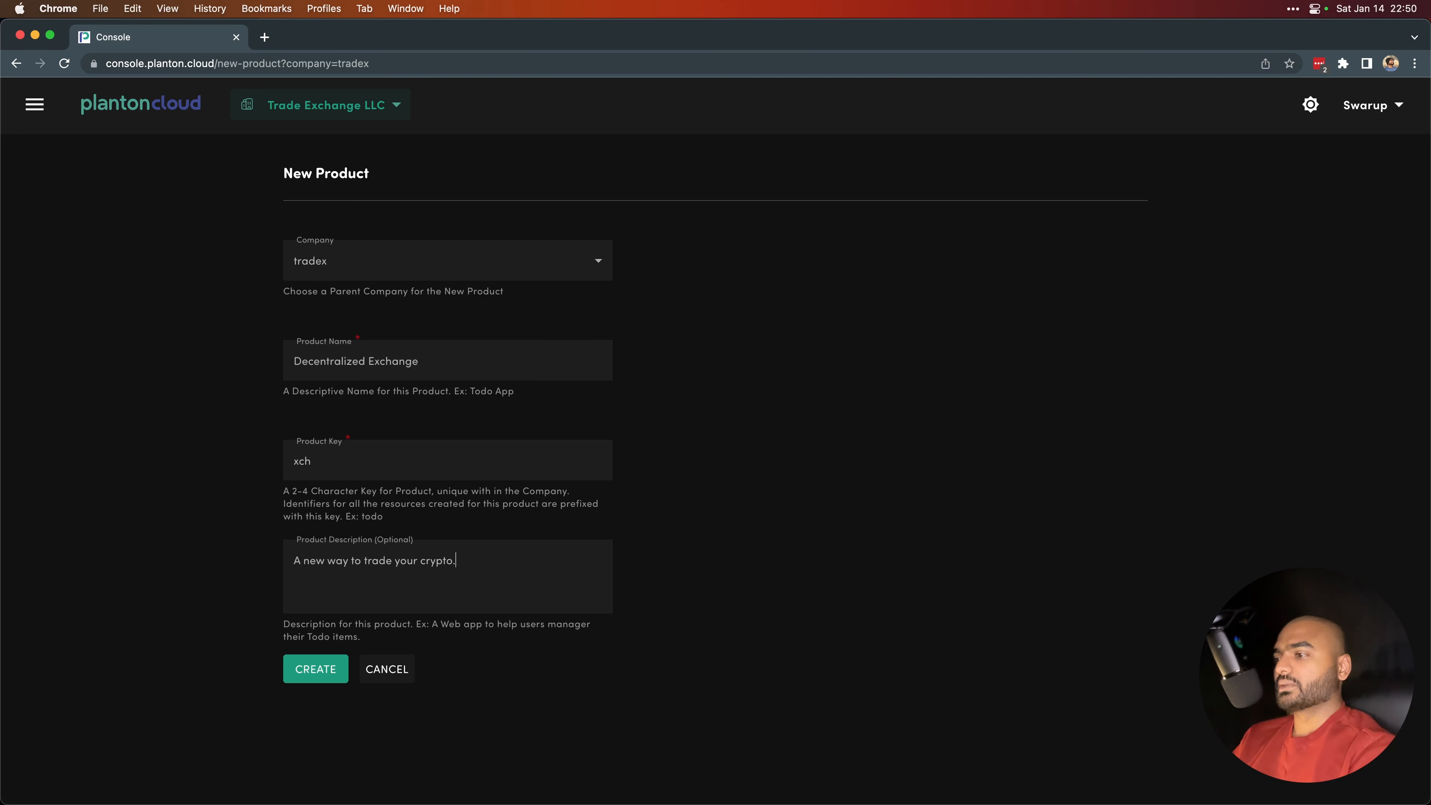
pyautogui.click(328, 679)
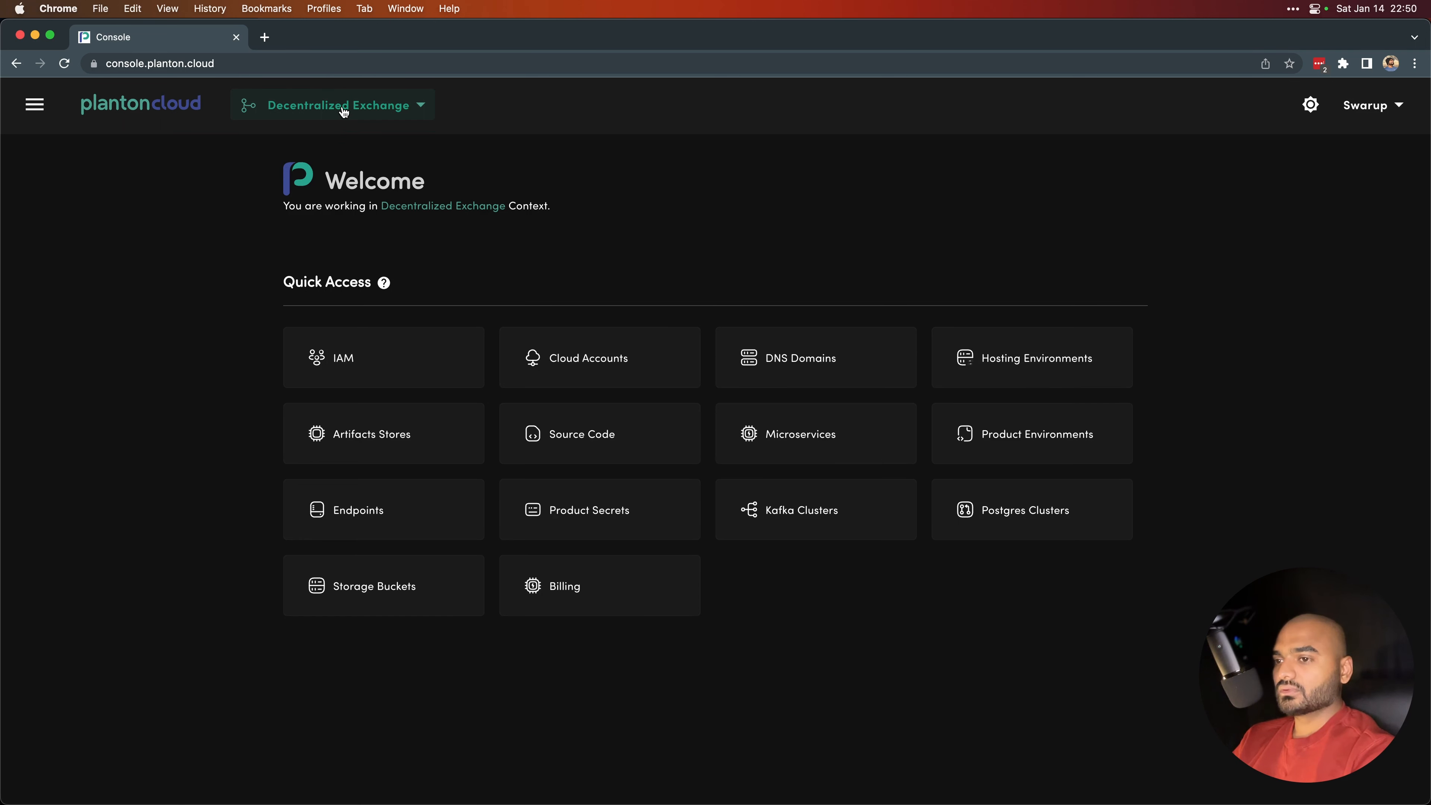
# - Open the IAM permissions page of the Decentralized Exchange product
pyautogui.click(29, 115)
pyautogui.moveTo(93, 171)
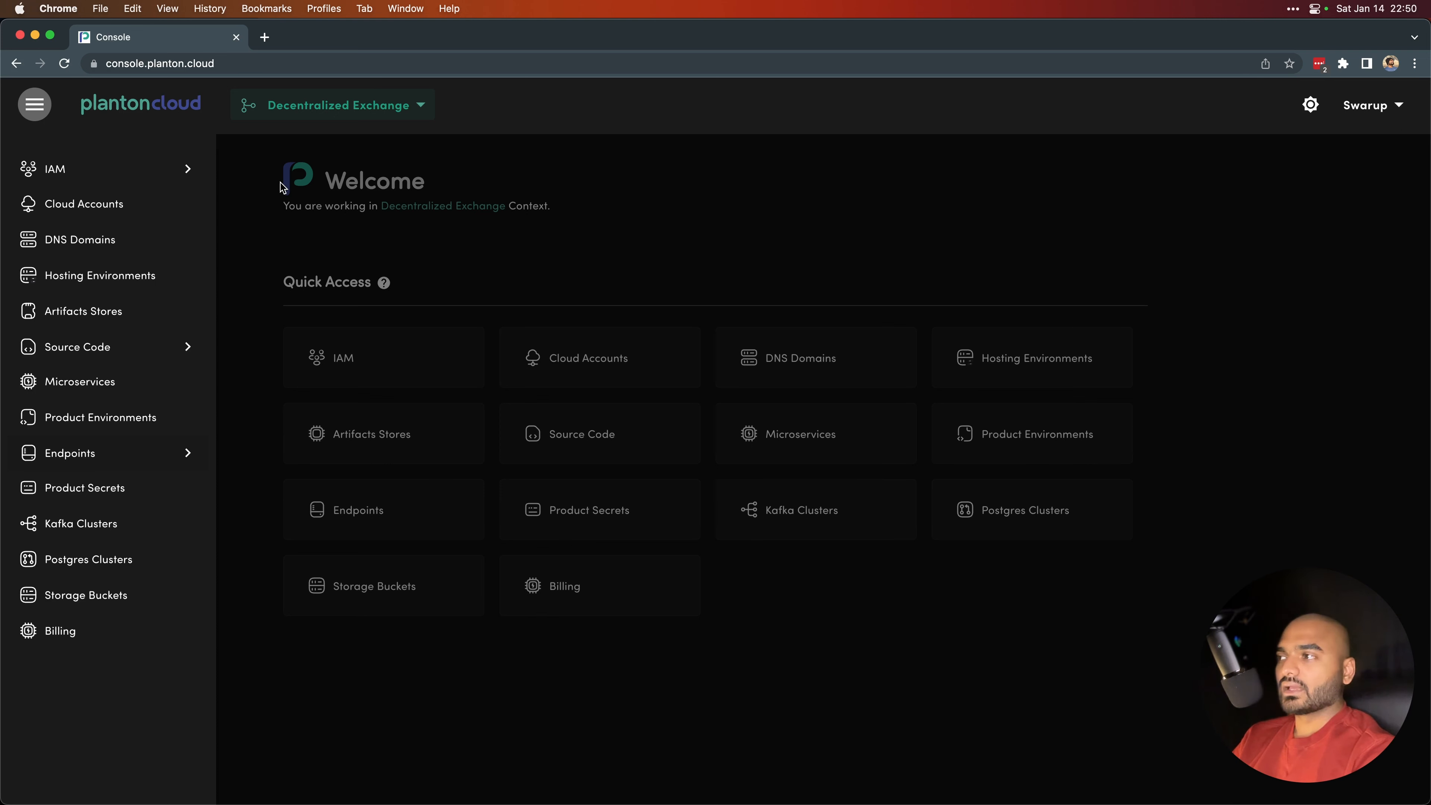
pyautogui.moveTo(182, 177)
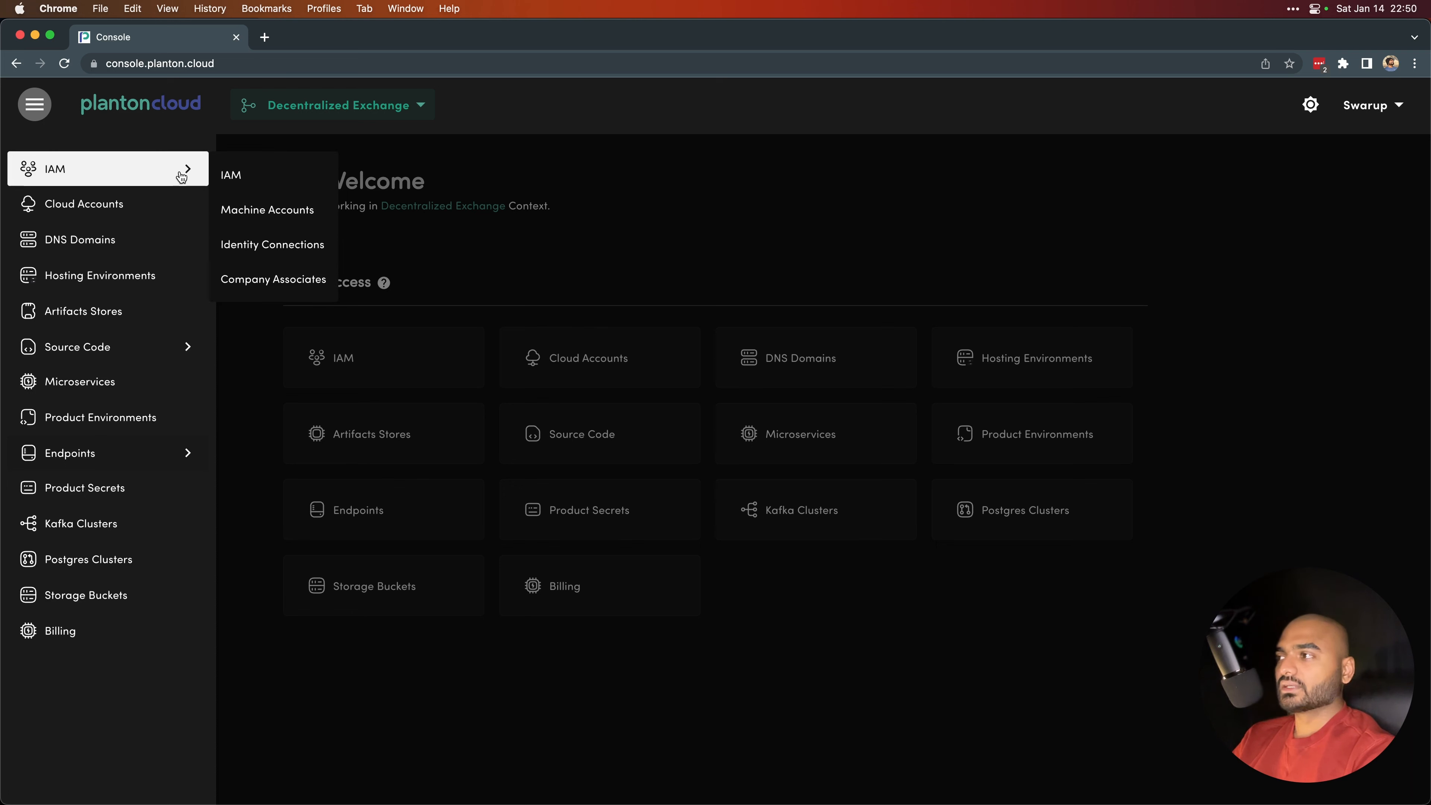
pyautogui.click(223, 177)
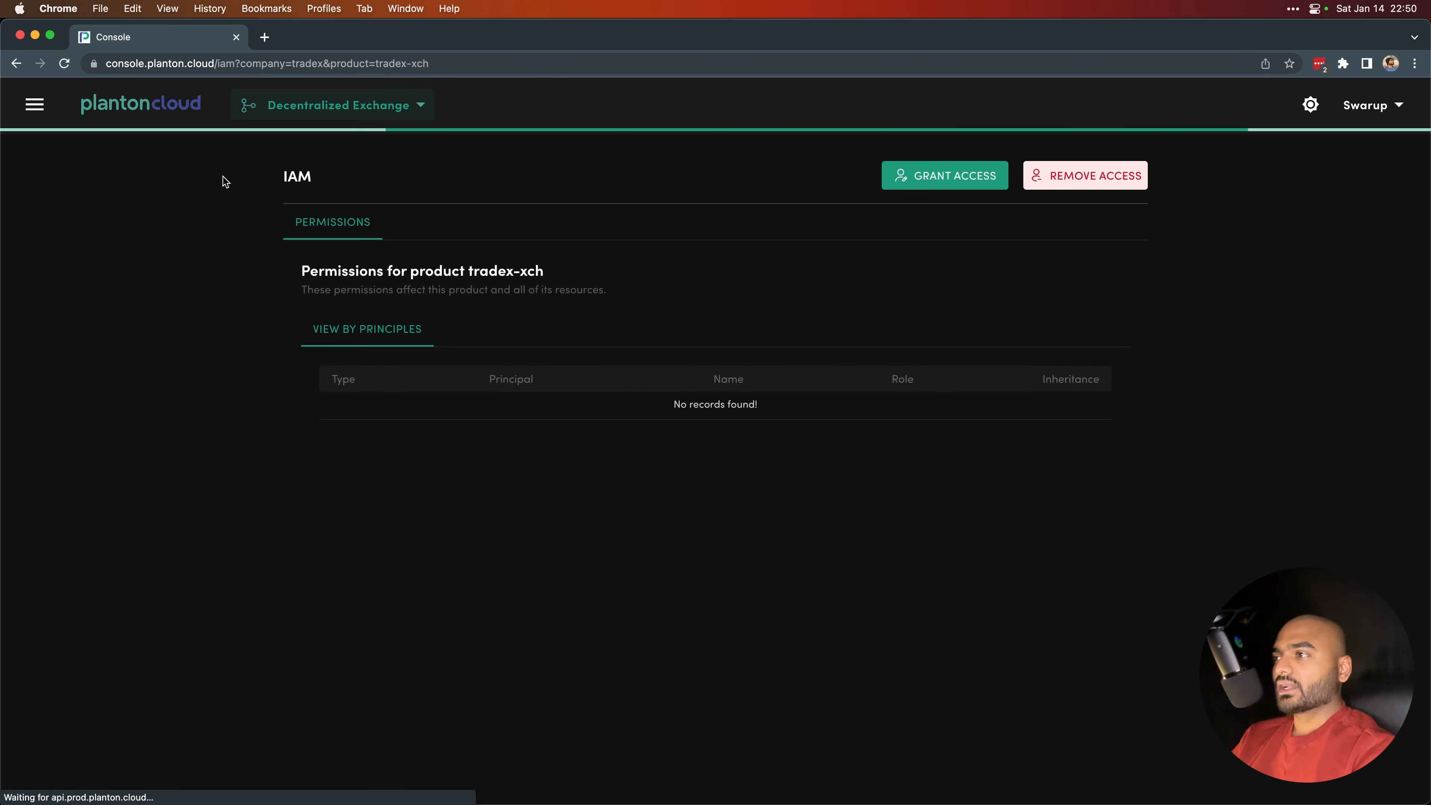
# - Examine the product ID in the permissions heading, highlighting its company ID and product key parts
pyautogui.moveTo(310, 275); pyautogui.dragTo(554, 276)
pyautogui.click(510, 276)
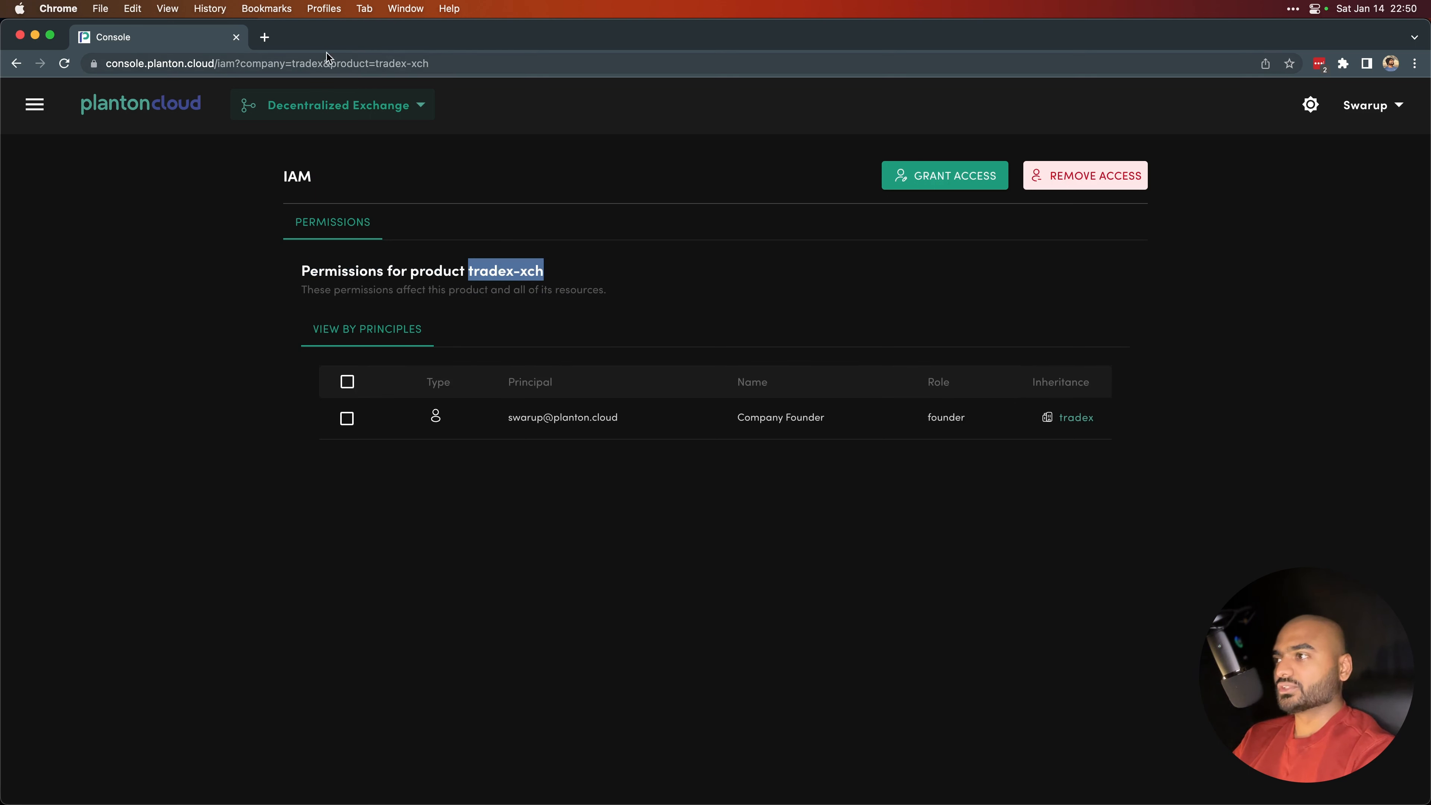
pyautogui.click(473, 264)
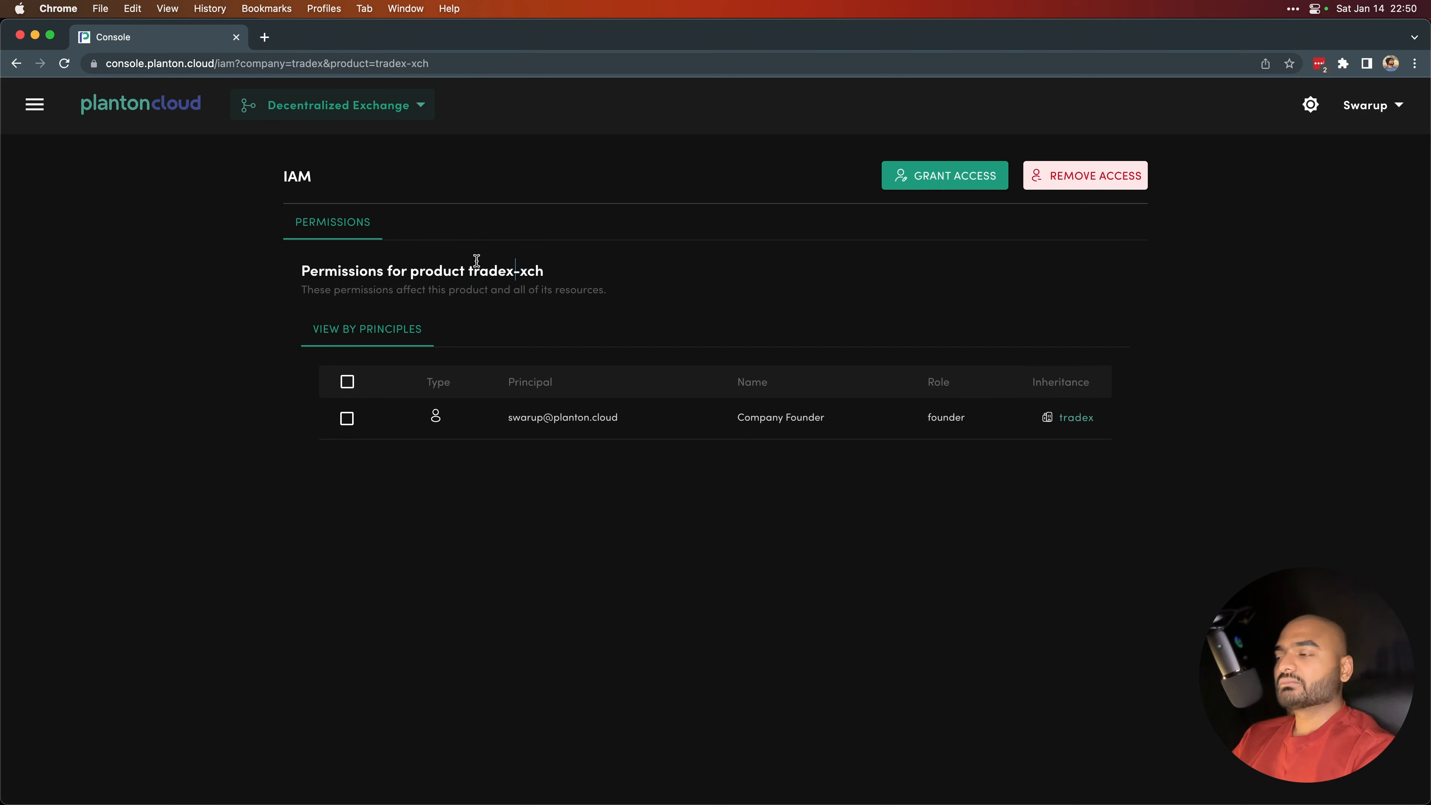
pyautogui.moveTo(468, 273); pyautogui.dragTo(556, 276)
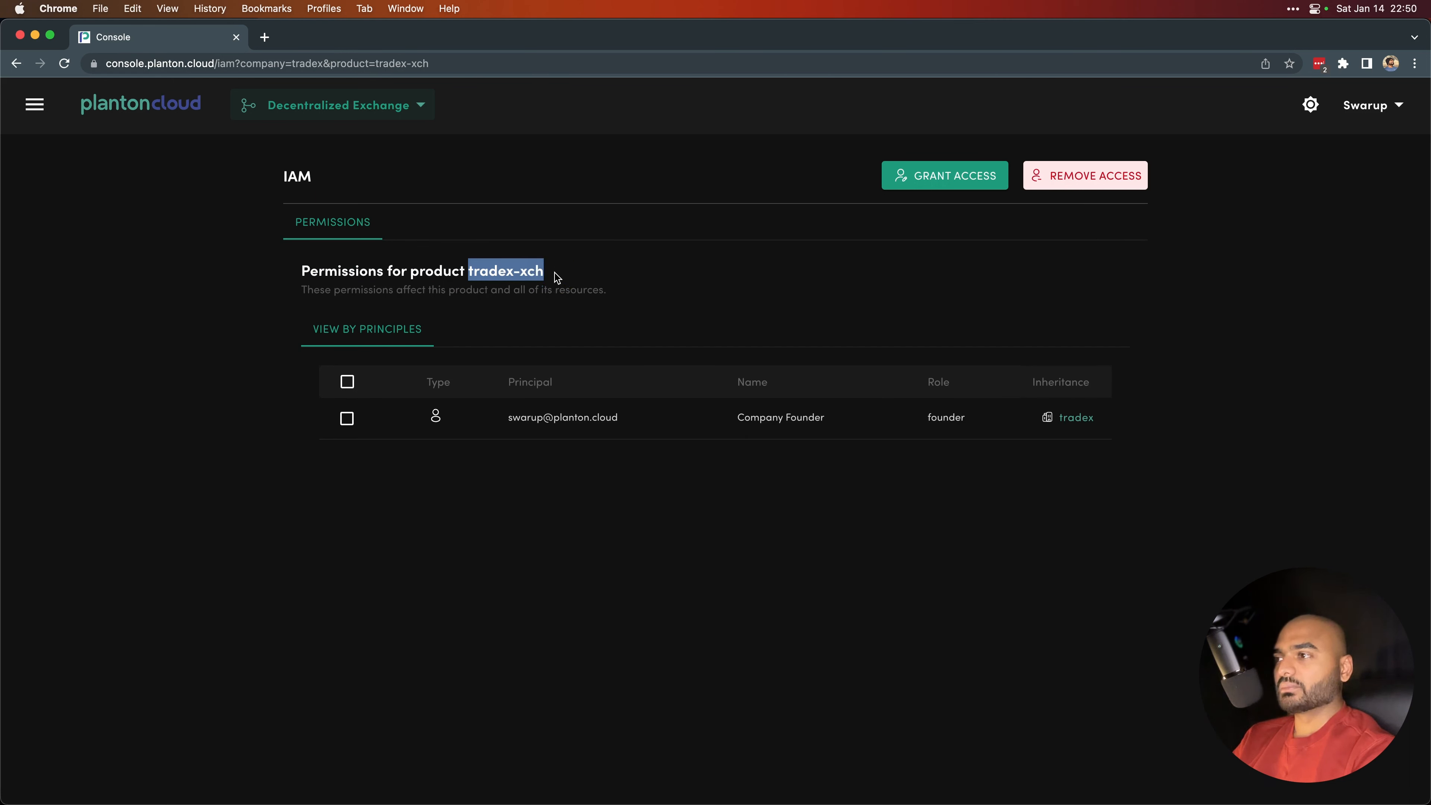
pyautogui.doubleClick(495, 274)
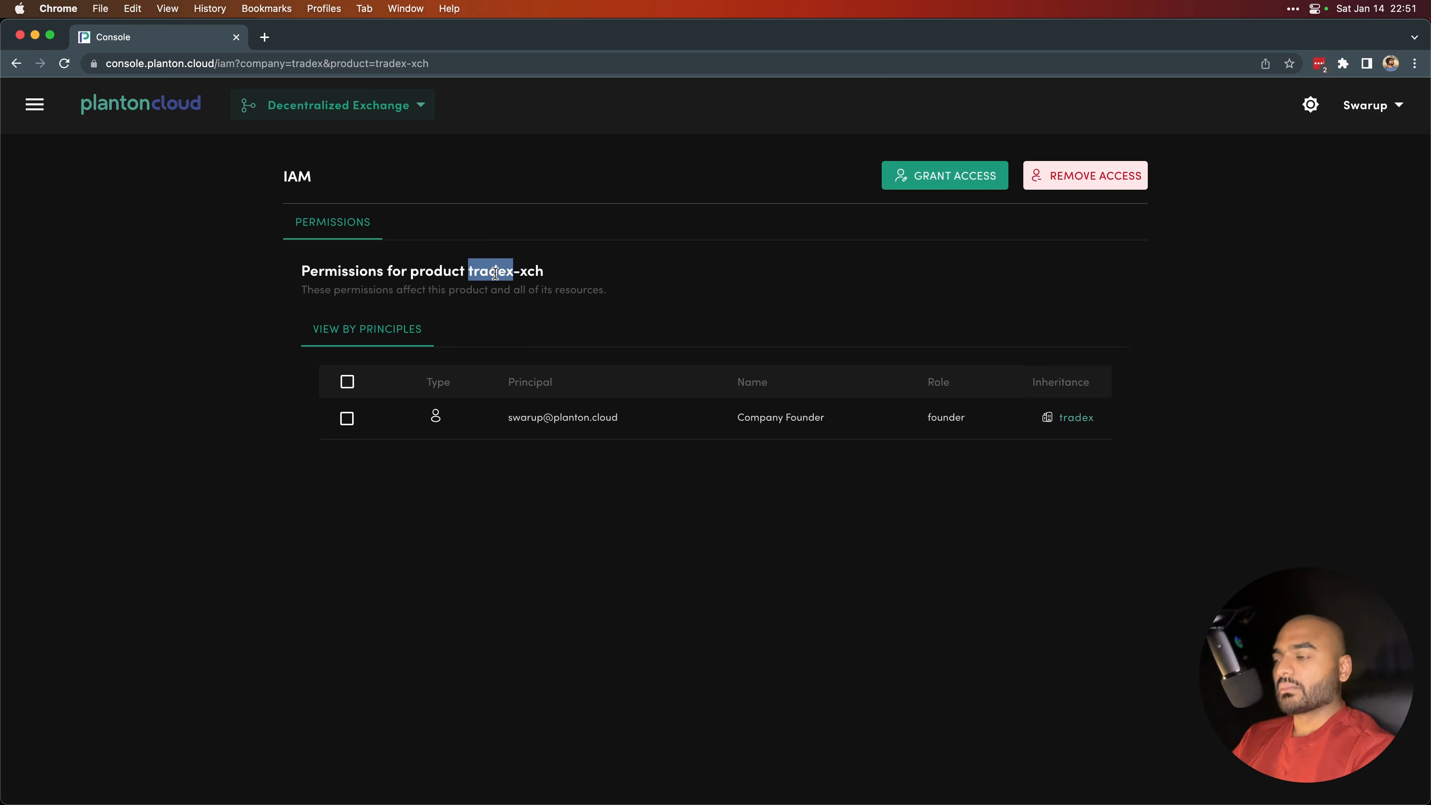
pyautogui.doubleClick(540, 272)
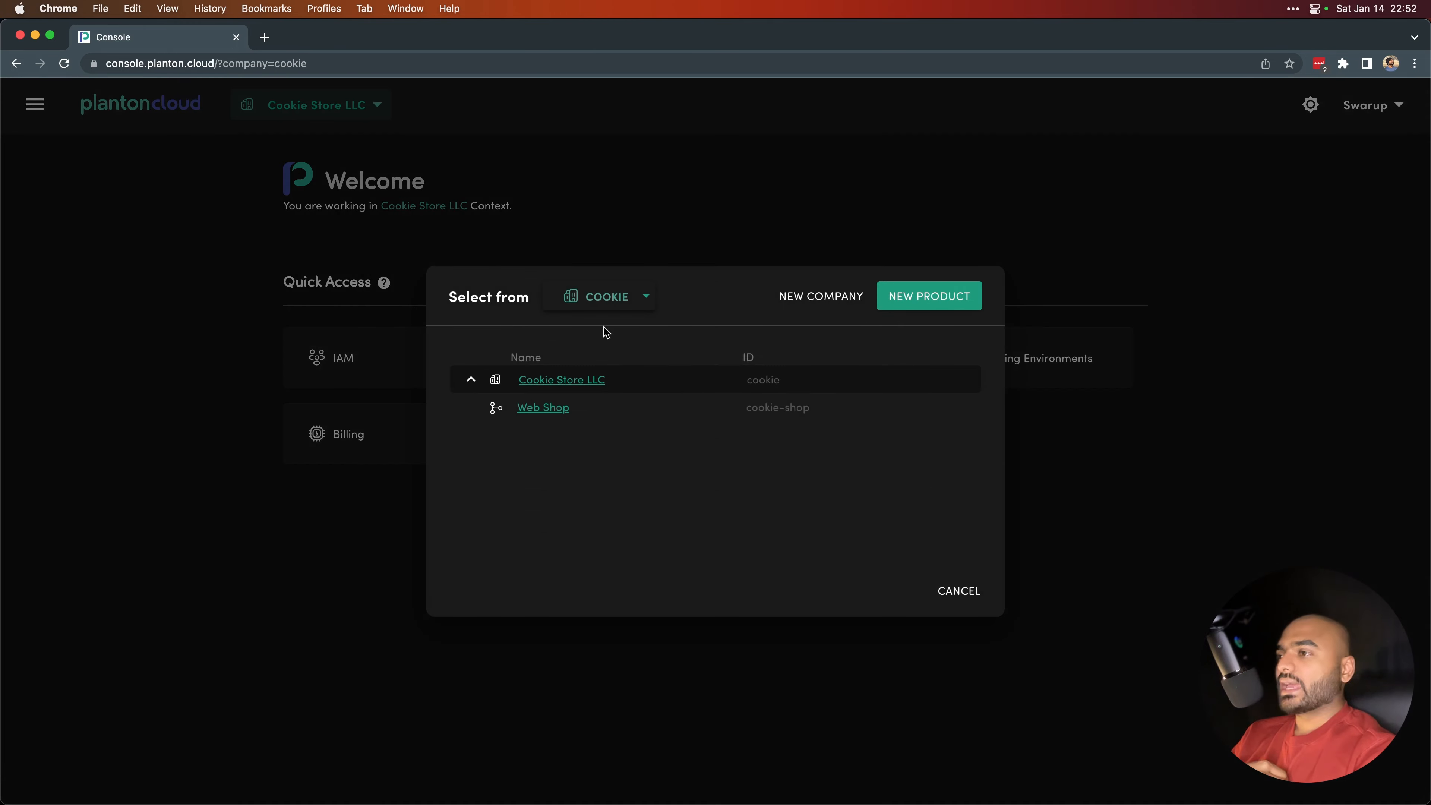
# - Switch the working context to the Web Shop product and back to the Cookie Store LLC company
pyautogui.click(538, 412)
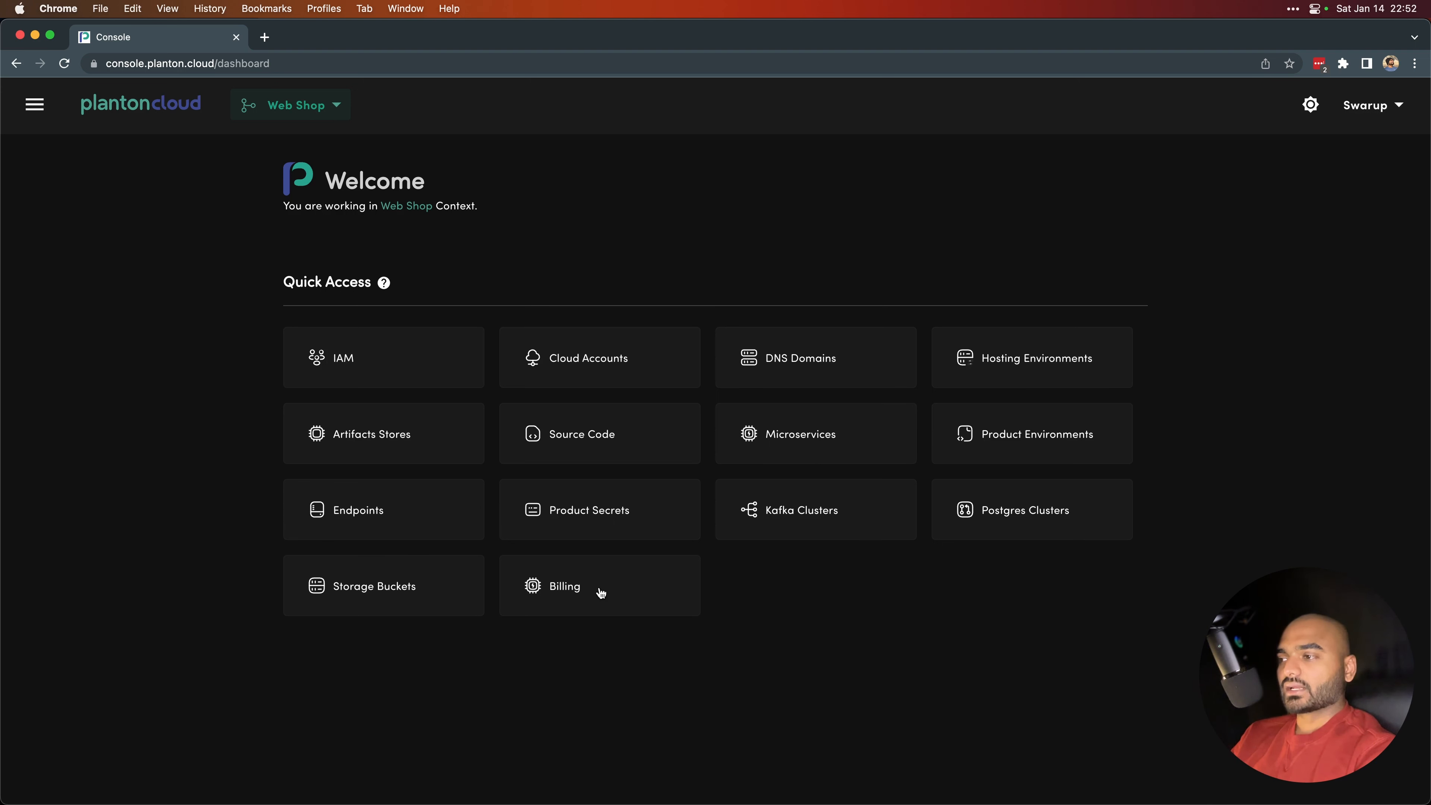
pyautogui.click(316, 111)
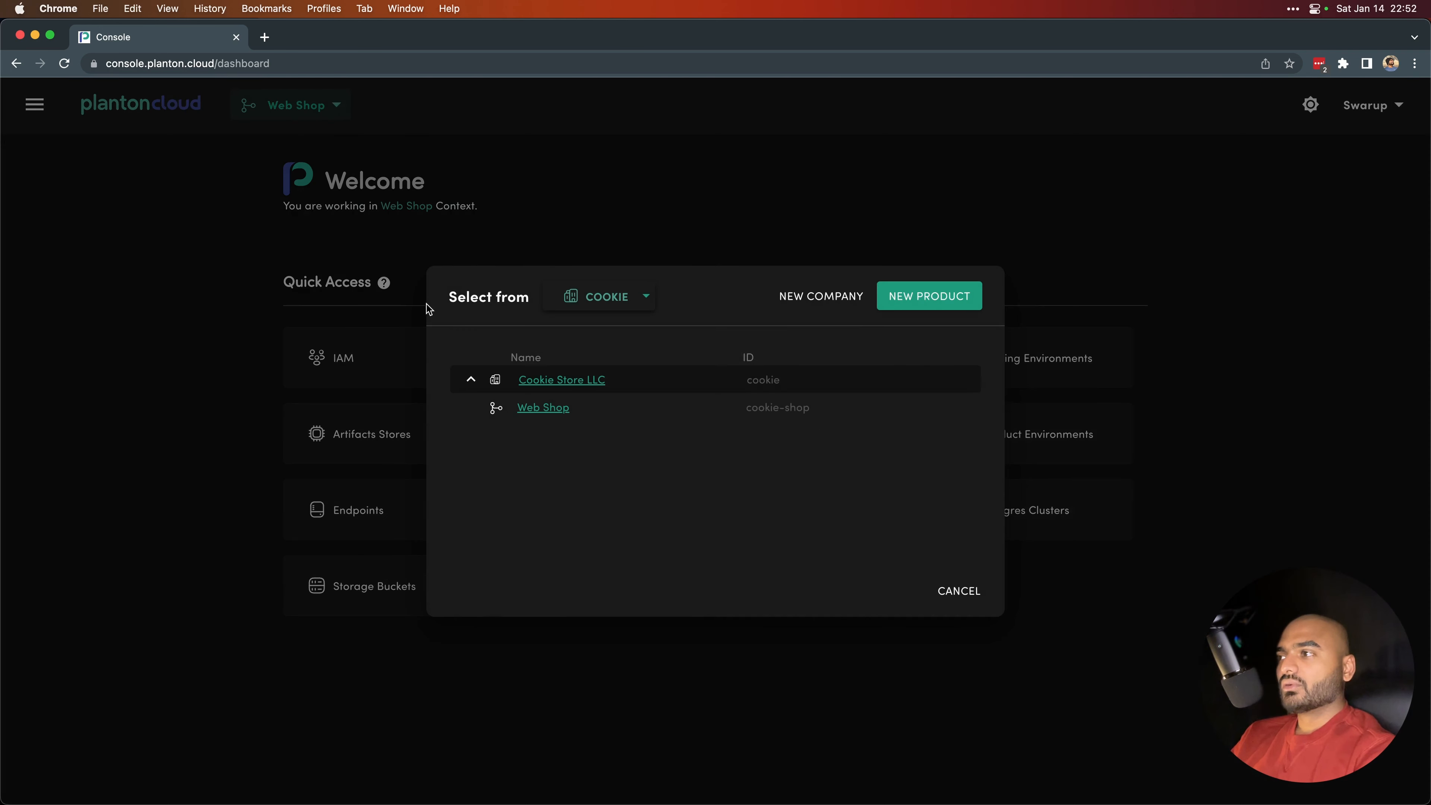
pyautogui.click(558, 383)
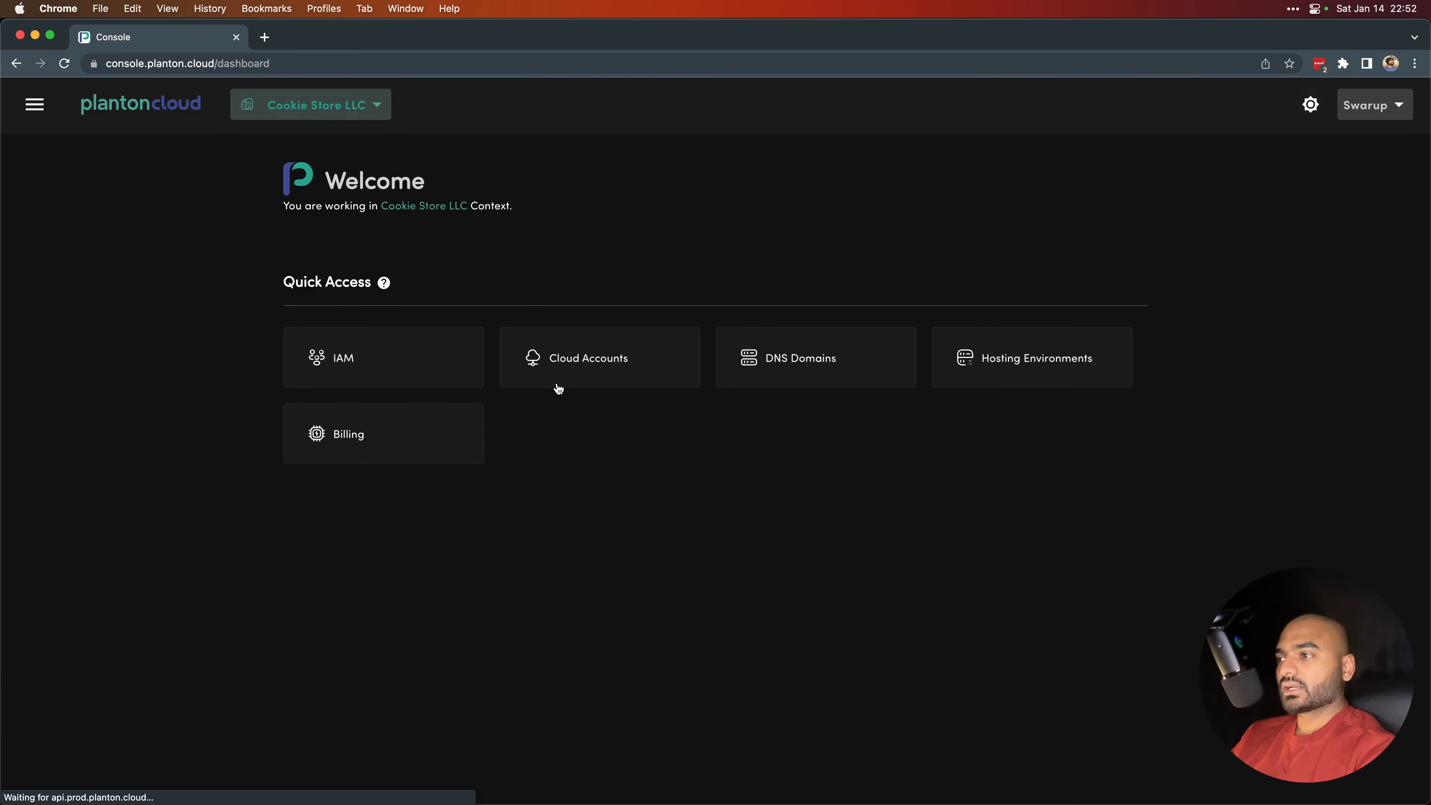